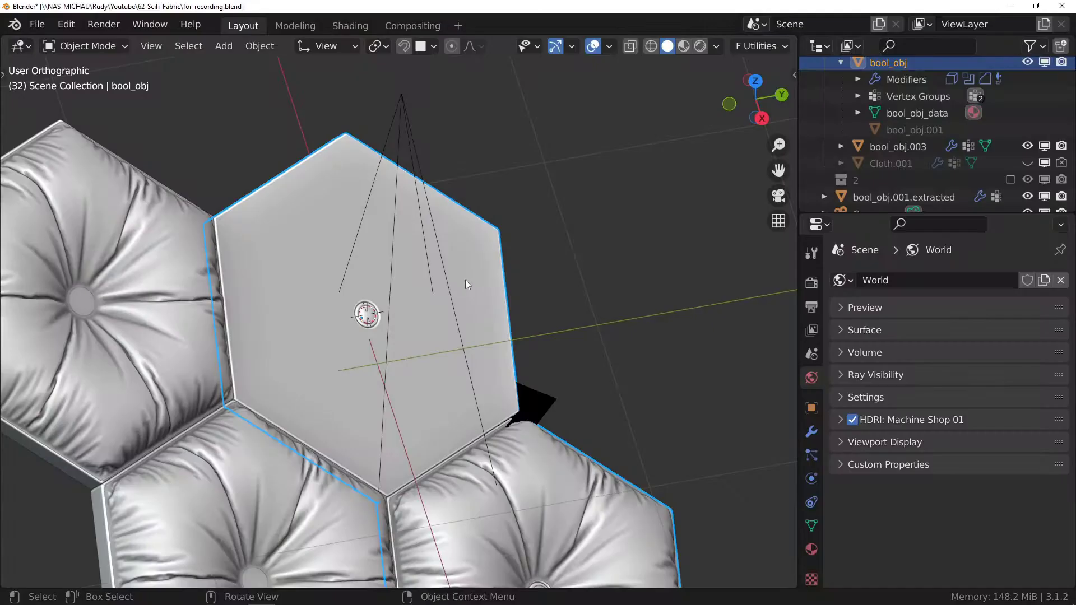
- Apply Fluent cloth to the tile: Quad remesh, Freeze, resolution 4000, pressure 10, stiffness 2, 30 frames
{"action": "key", "text": "f"}
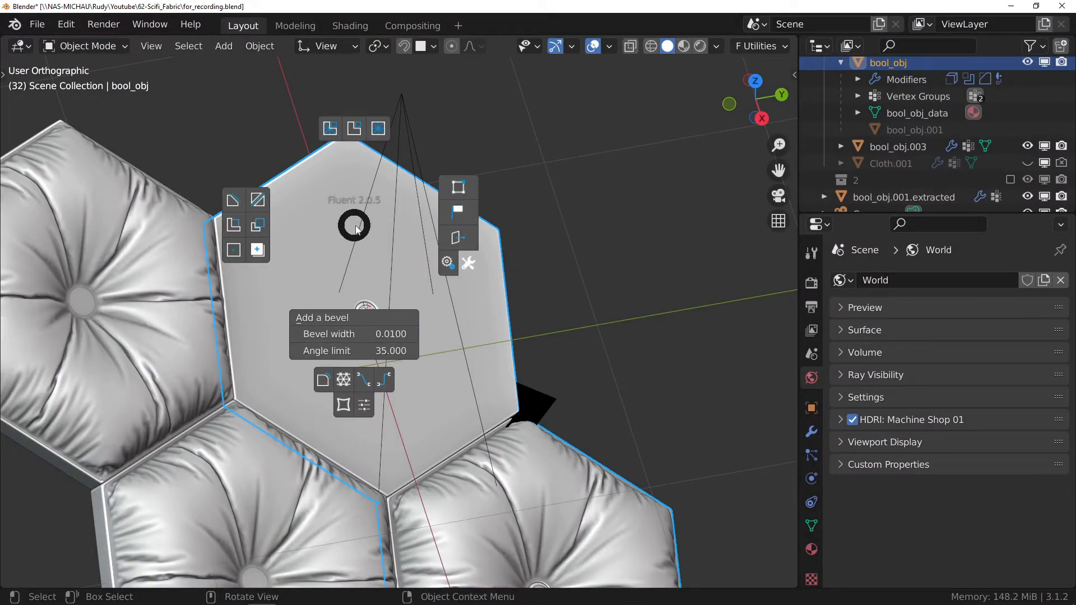
{"action": "left_click", "coordinate": [365, 404]}
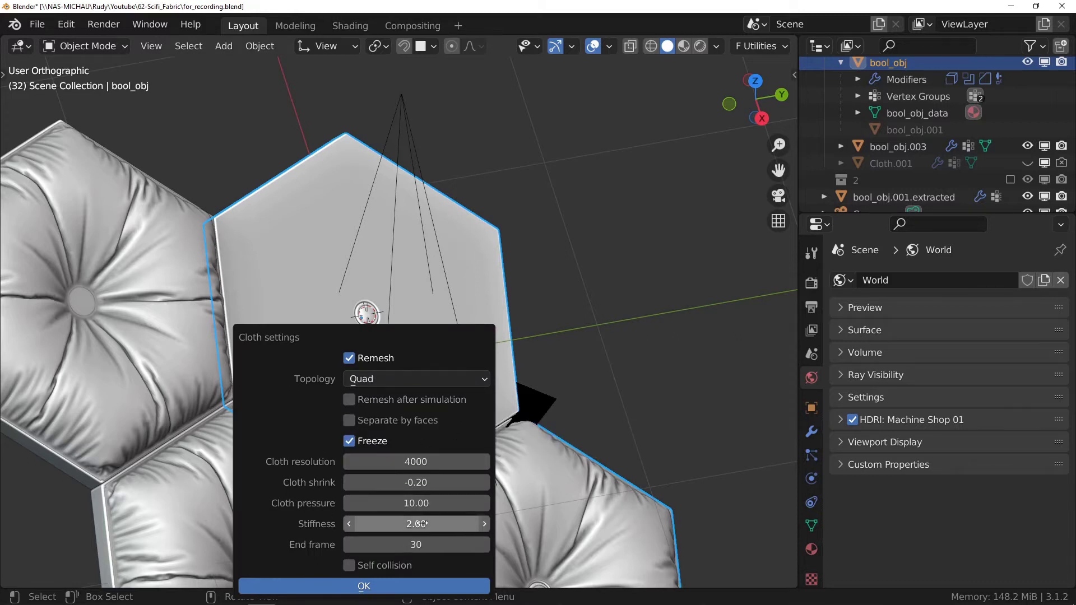
{"action": "left_click", "coordinate": [401, 586]}
{"action": "key", "text": "f"}
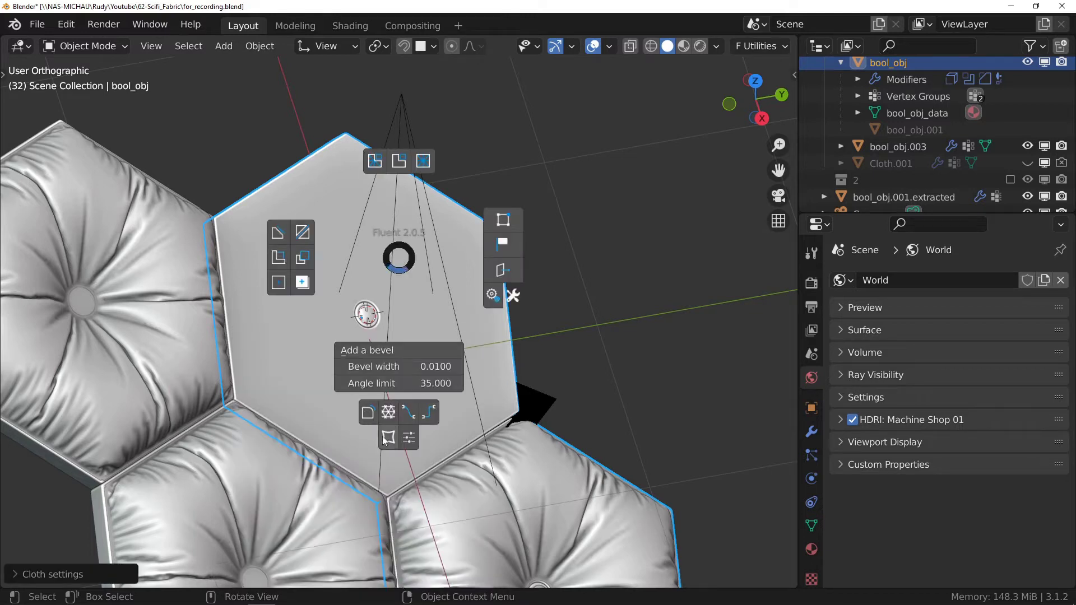
- Select both halves of the hexagon and validate to simulate them into a tufted cushion
{"action": "left_click", "coordinate": [387, 439]}
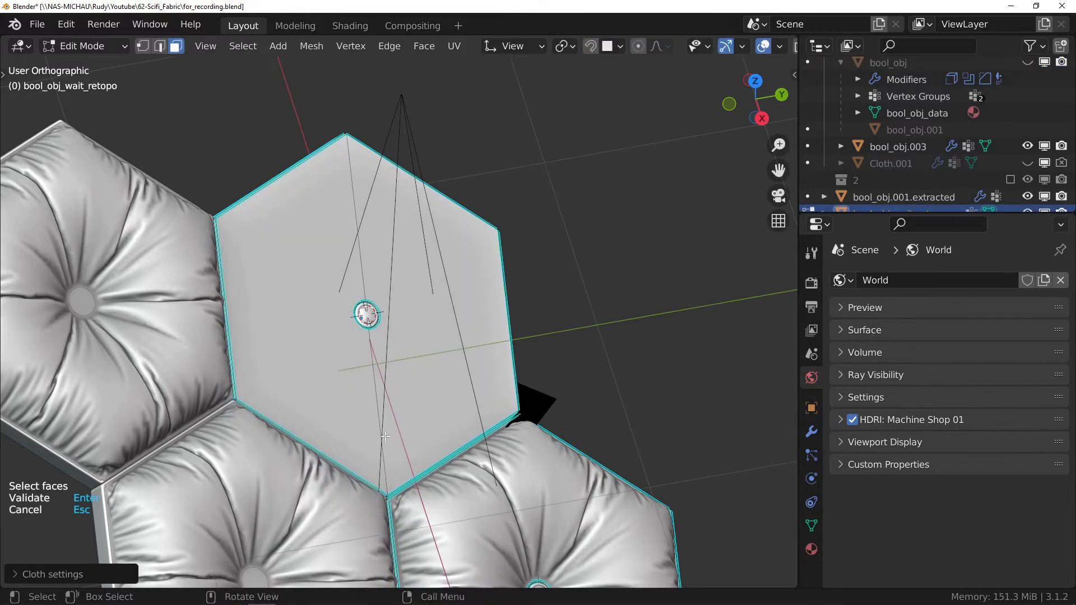
{"action": "left_click", "coordinate": [322, 341]}
{"action": "left_click", "coordinate": [425, 314], "text": "shift"}
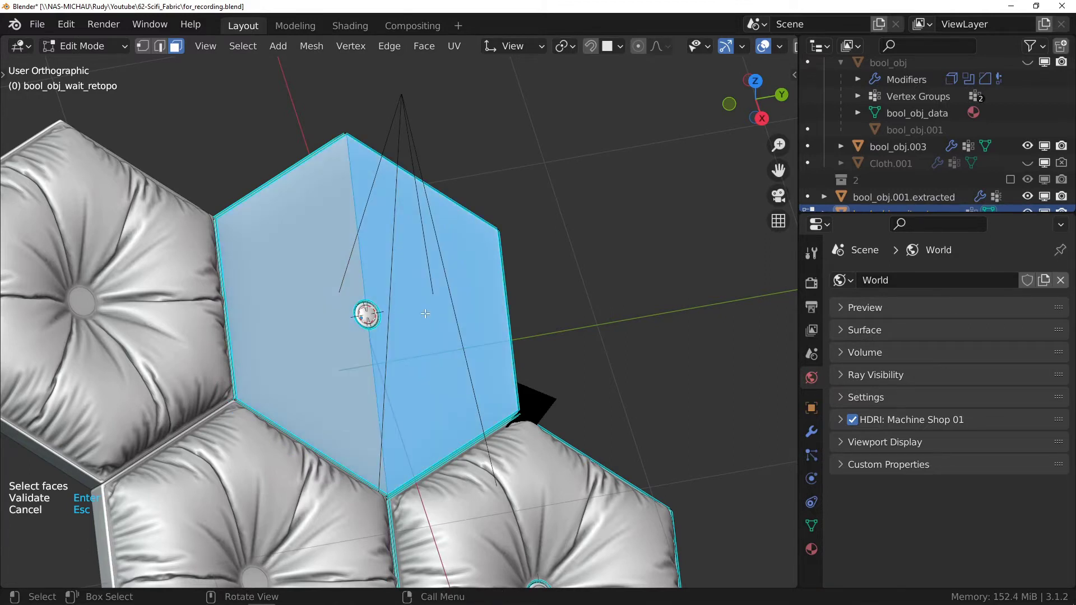
{"action": "key", "text": "Return"}
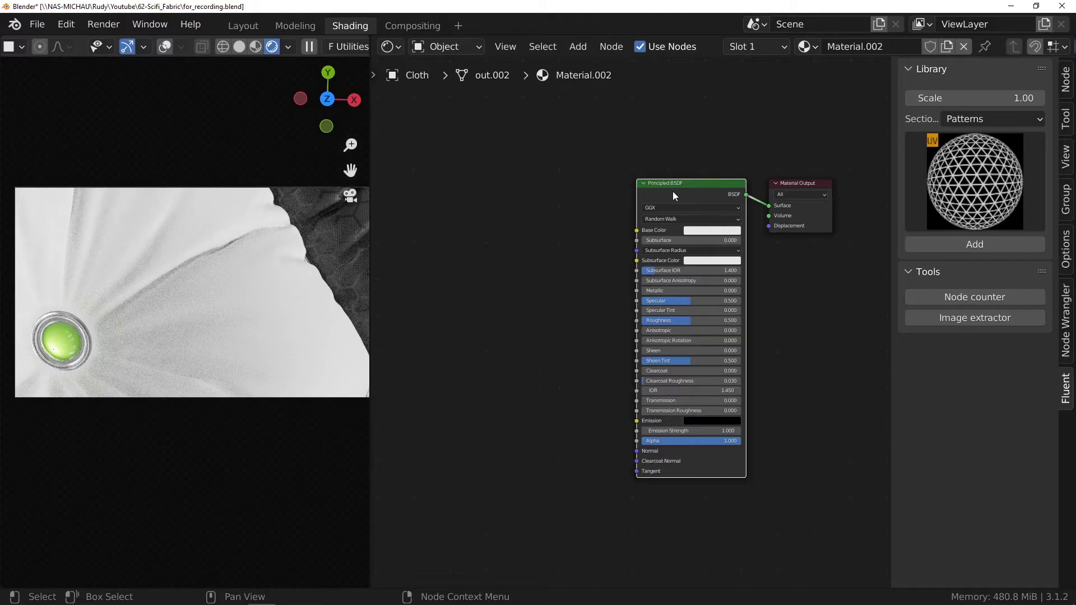
- Add a Fluent Layer node to Material.002 and darken its colour to value 0.017
{"action": "middle_click_drag", "start_coordinate": [655, 204], "coordinate": [724, 205]}
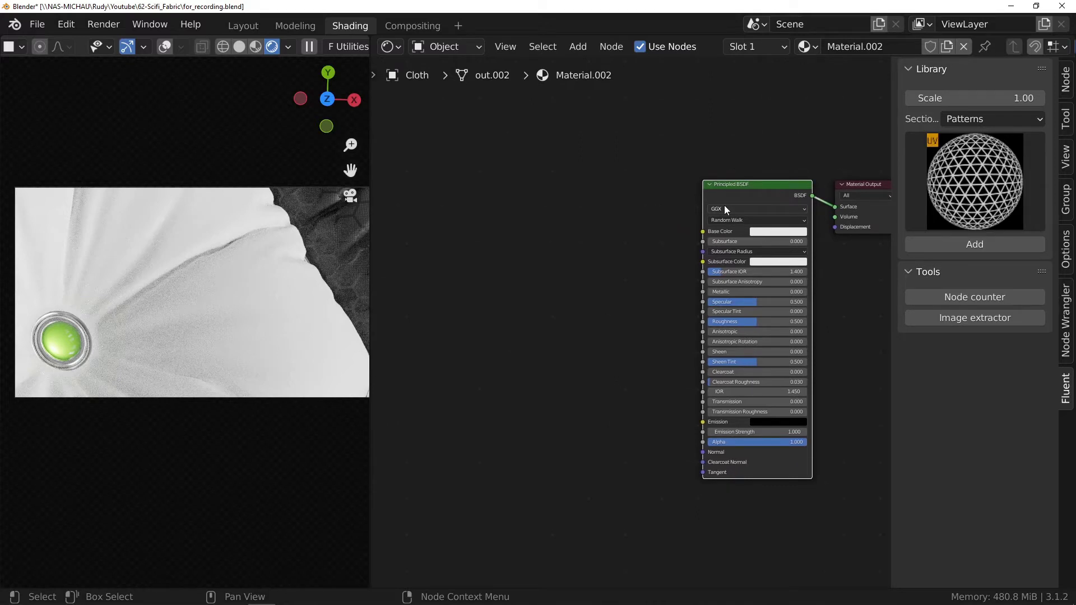
{"action": "key", "text": "shift+f"}
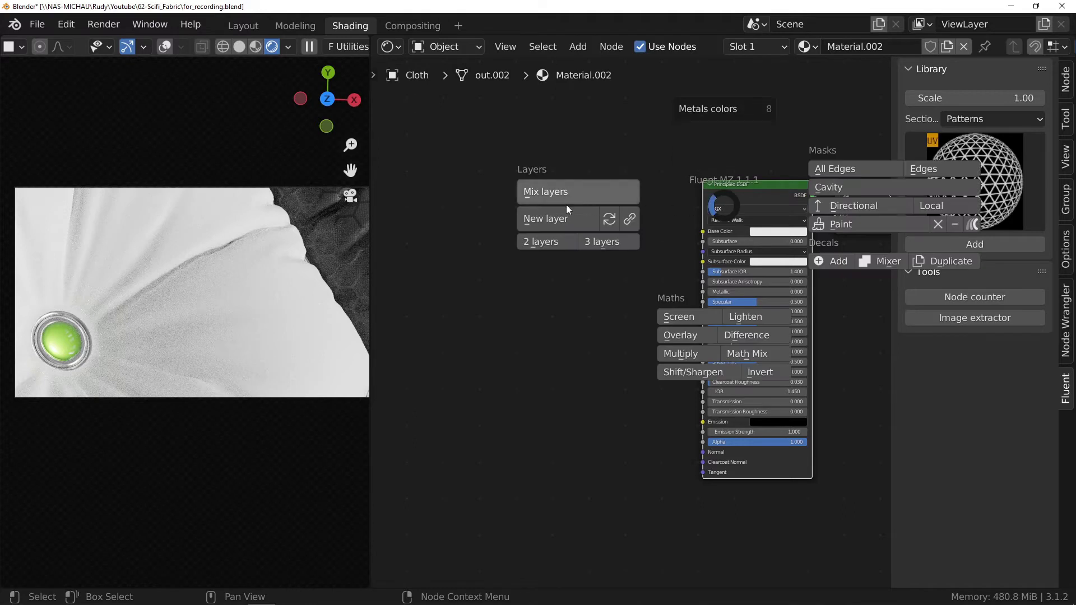
{"action": "left_click", "coordinate": [540, 219]}
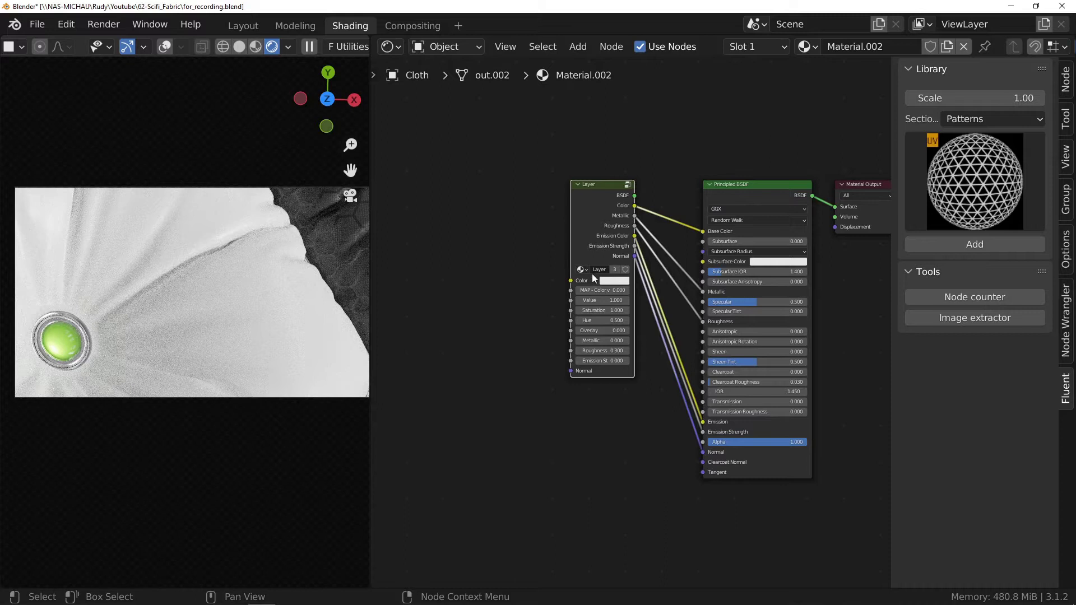
{"action": "middle_click_drag", "start_coordinate": [594, 265], "coordinate": [591, 146], "text": "ctrl"}
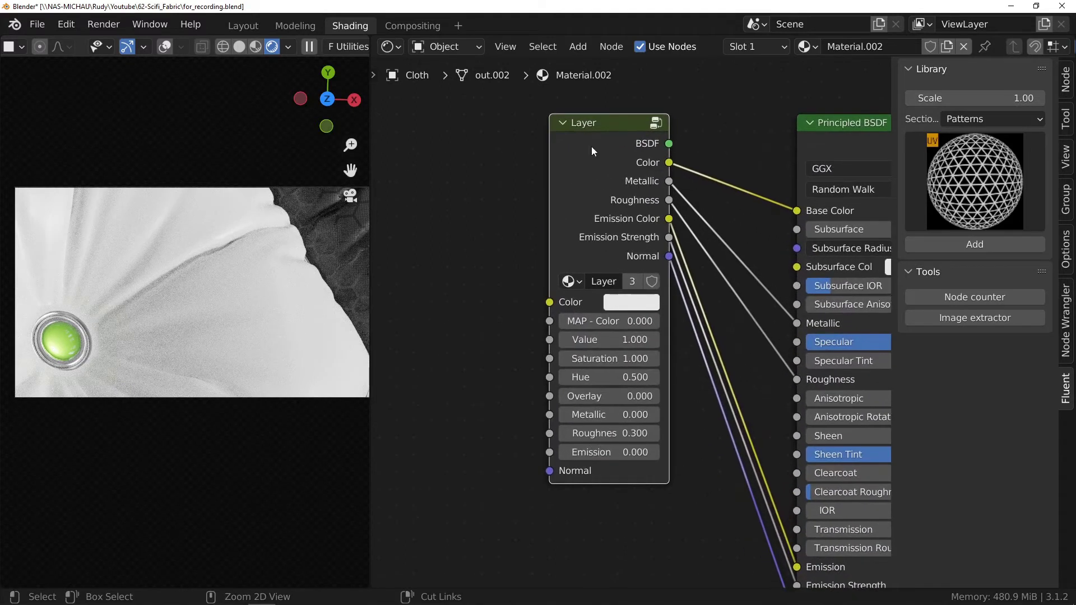
{"action": "left_click", "coordinate": [629, 312]}
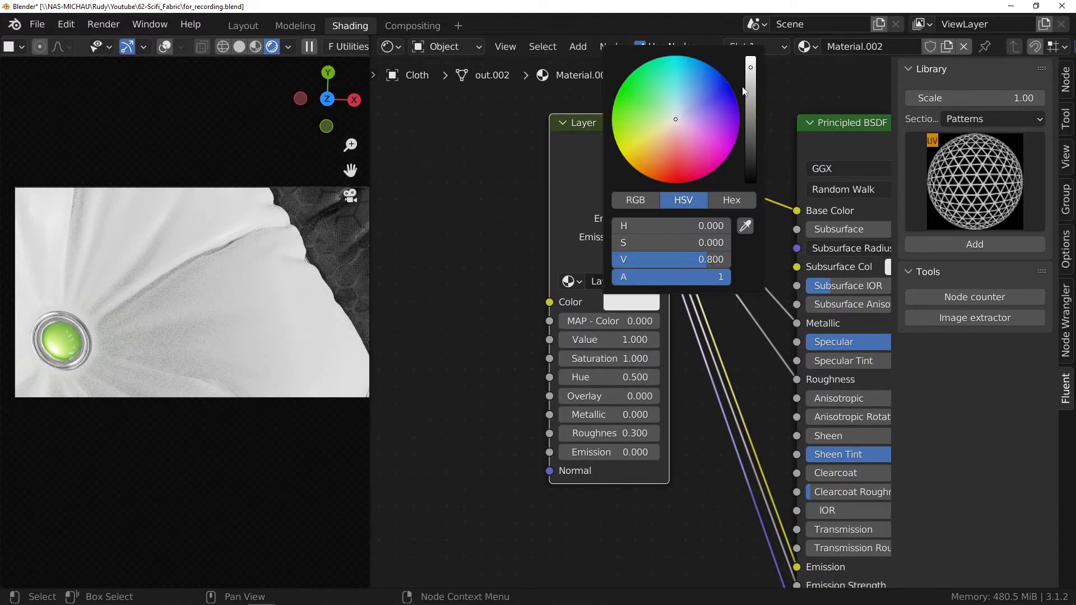
{"action": "left_click_drag", "start_coordinate": [752, 71], "coordinate": [751, 165]}
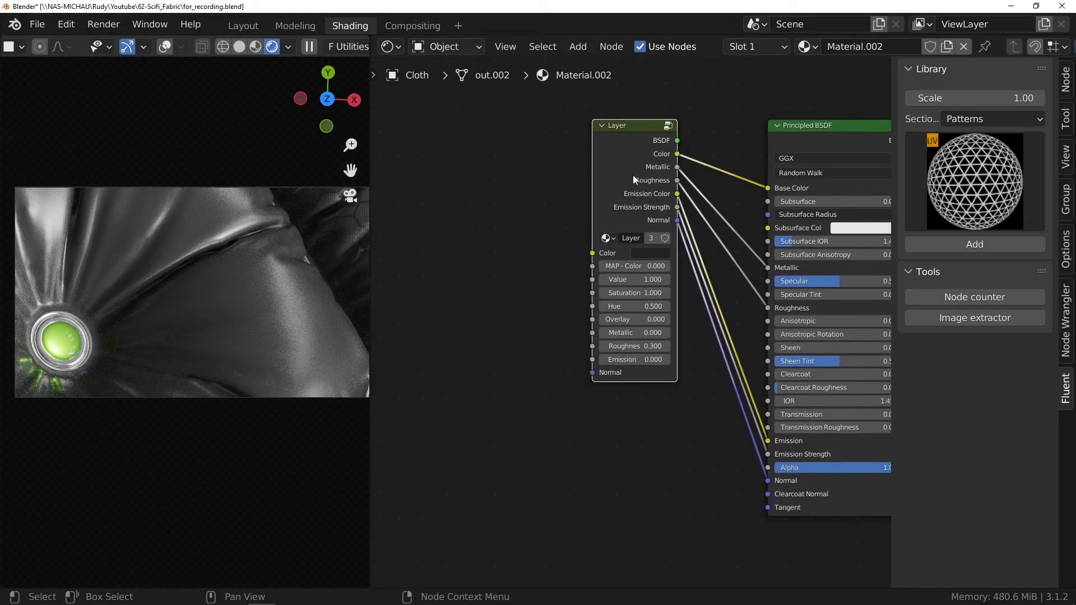
- Add the Polyester_Pattern node from the library's Fabric section to Material.002
{"action": "left_click", "coordinate": [982, 171]}
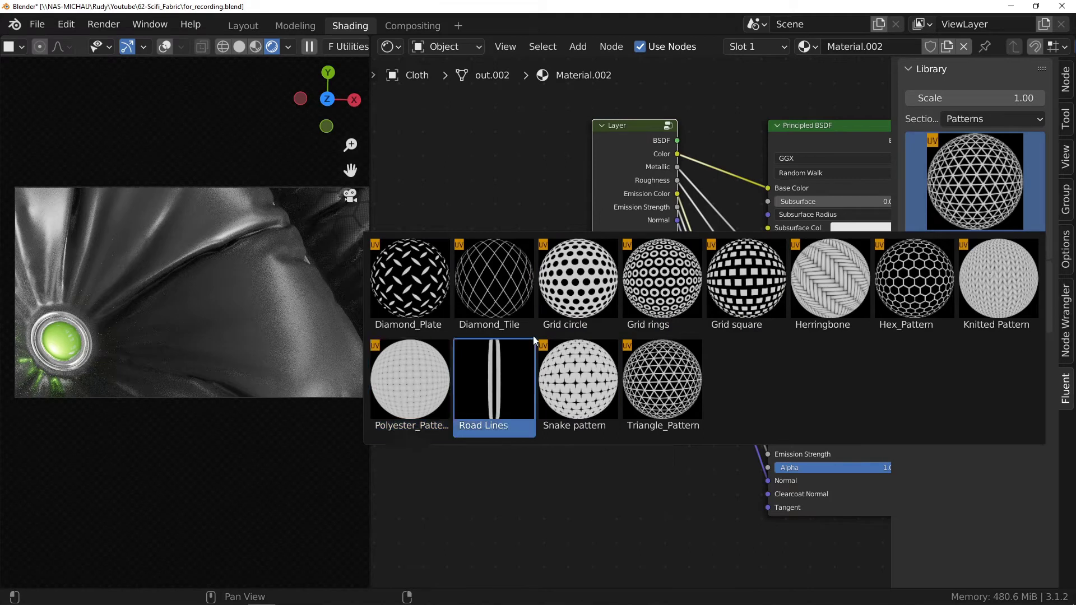
{"action": "left_click", "coordinate": [969, 119]}
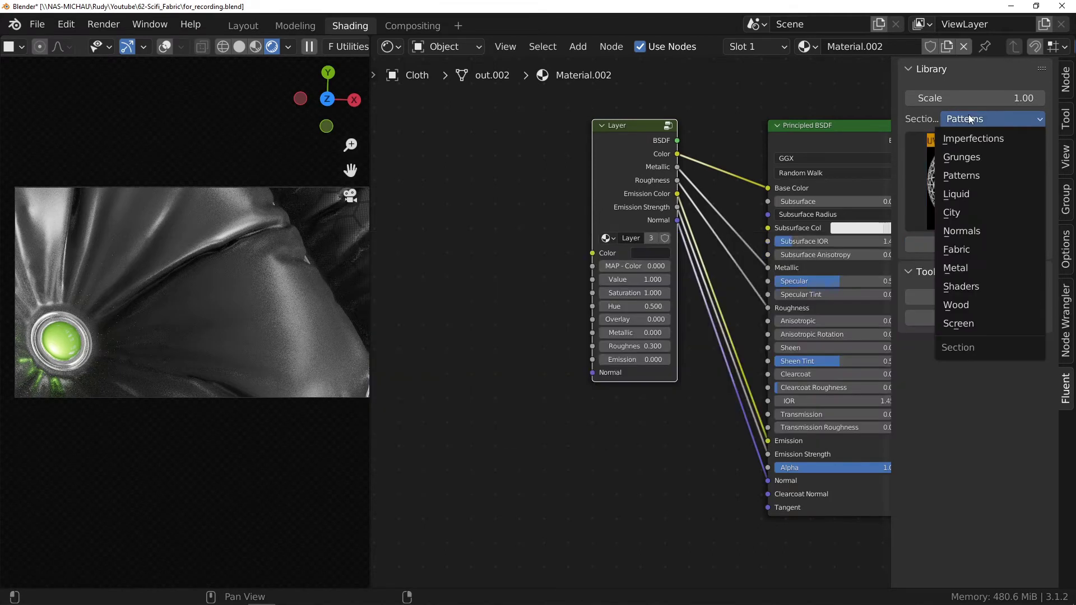
{"action": "left_click", "coordinate": [967, 251]}
{"action": "left_click", "coordinate": [964, 178]}
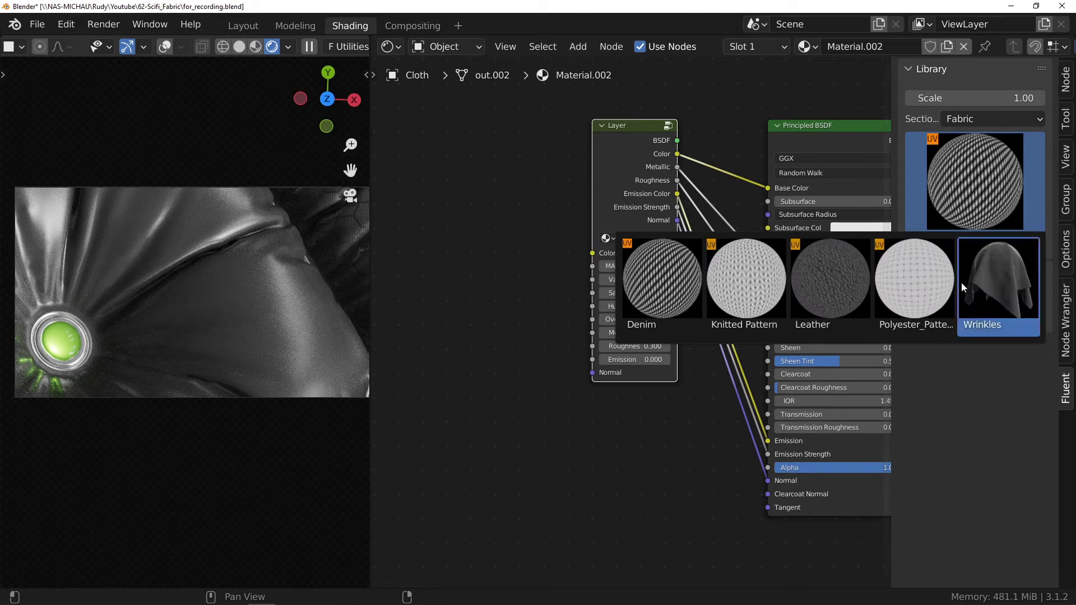
{"action": "left_click", "coordinate": [912, 271]}
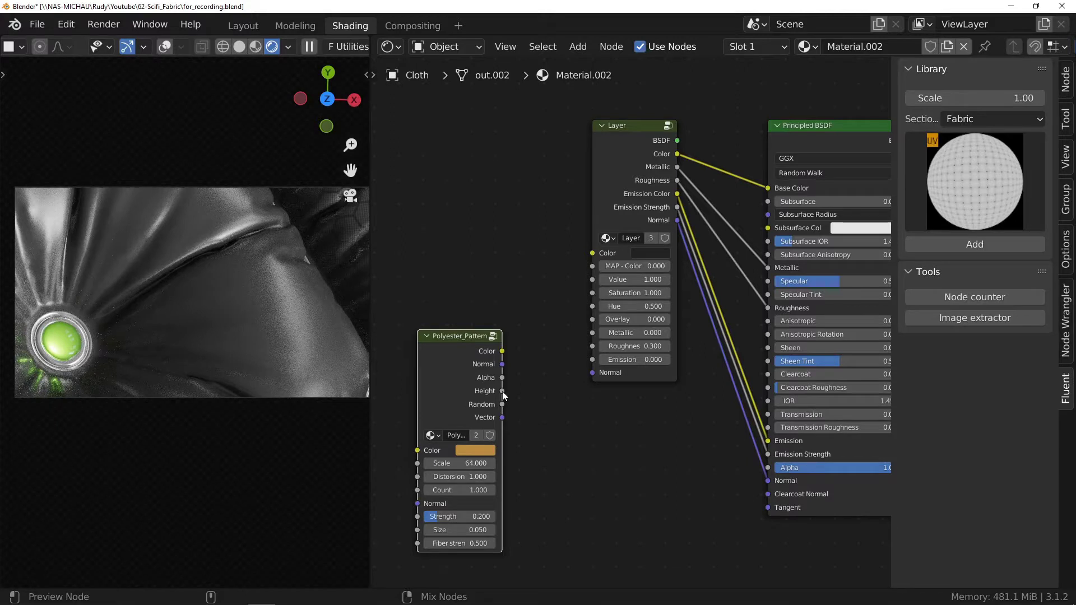
- Preview Polyester_Pattern's Color, Alpha, then Height outputs on the cushion and zoom in on it
{"action": "left_click", "coordinate": [496, 391], "text": "ctrl+shift"}
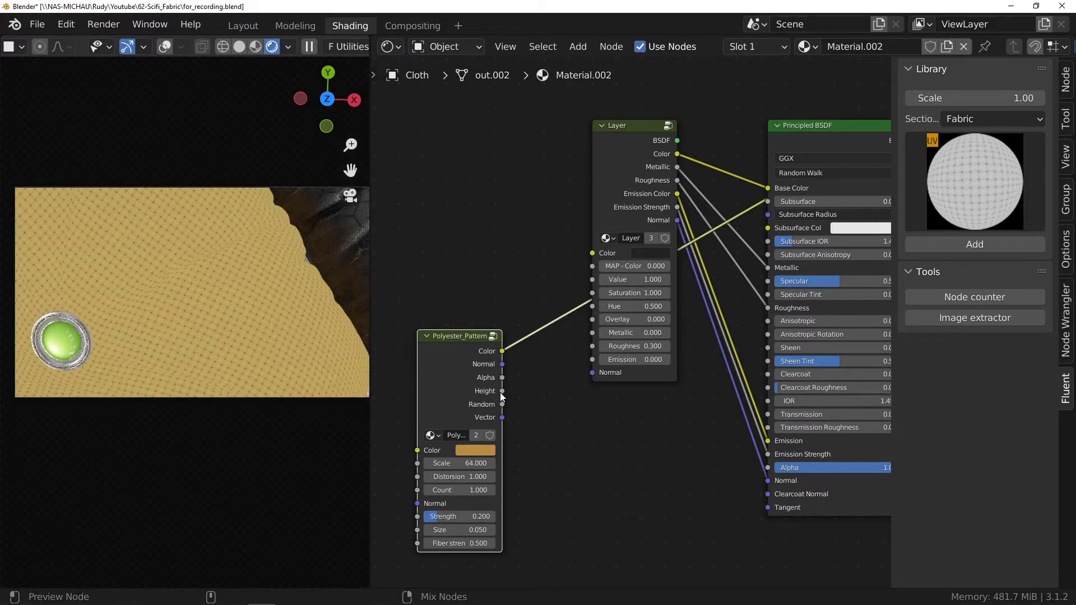
{"action": "left_click", "coordinate": [497, 391], "text": "ctrl+shift"}
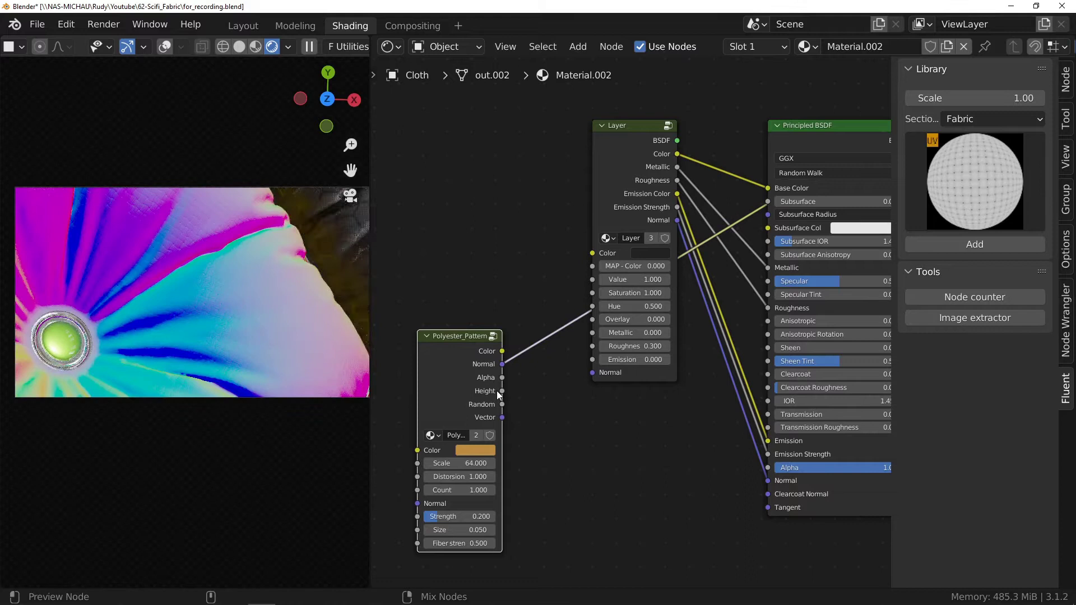
{"action": "left_click", "coordinate": [496, 391], "text": "ctrl+shift"}
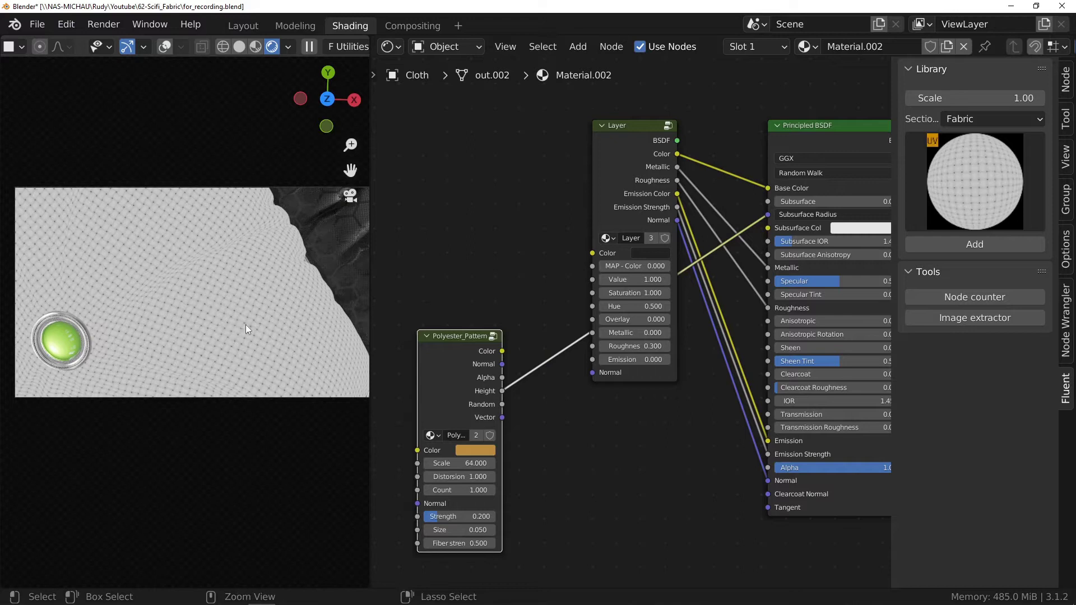
{"action": "middle_click_drag", "start_coordinate": [245, 324], "coordinate": [235, 111], "text": "ctrl"}
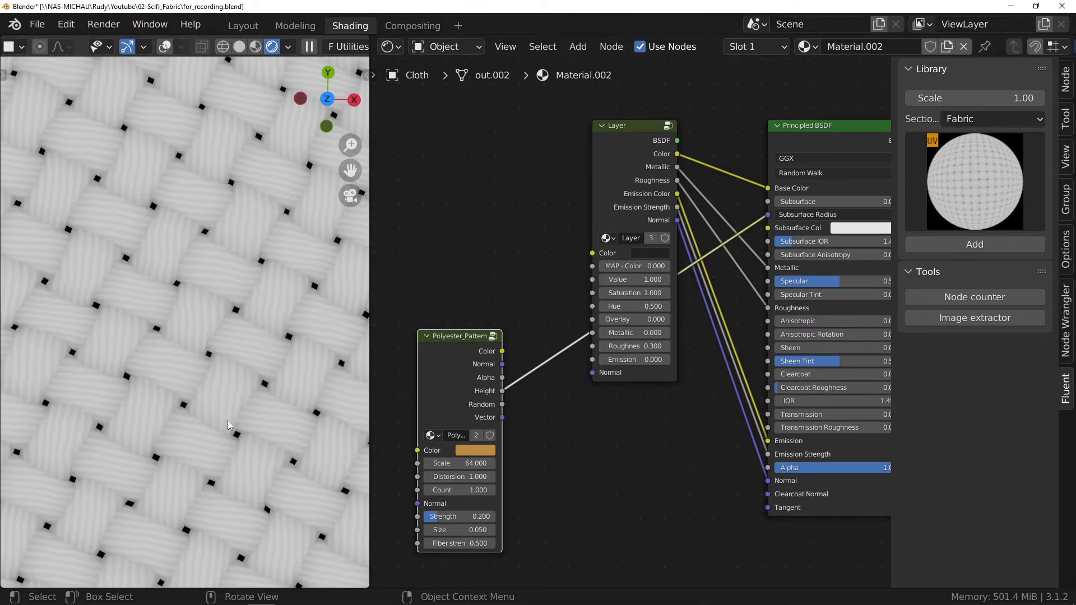
- Connect the Polyester_Pattern Normal output to the Layer node's Normal input
{"action": "middle_click_drag", "start_coordinate": [441, 459], "coordinate": [486, 368]}
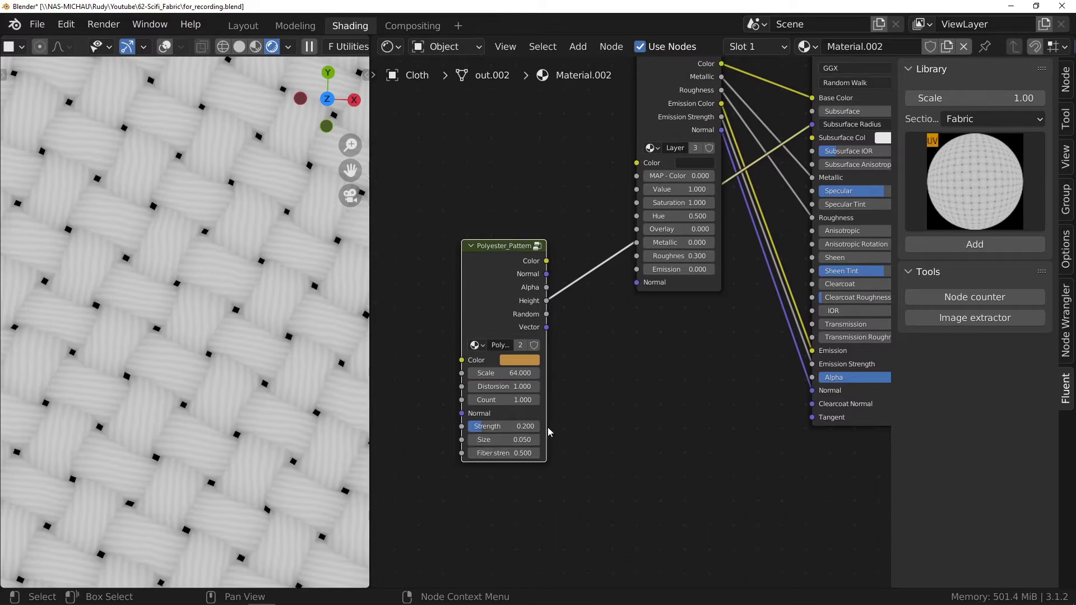
{"action": "left_click_drag", "start_coordinate": [549, 431], "coordinate": [510, 453]}
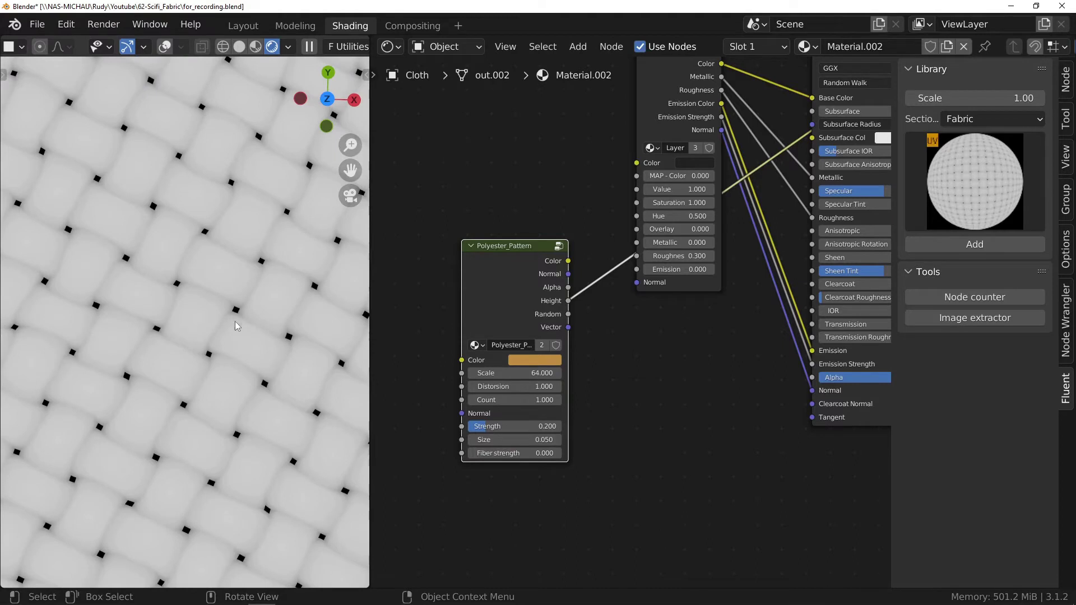
{"action": "left_click_drag", "start_coordinate": [568, 275], "coordinate": [639, 283]}
{"action": "middle_click_drag", "start_coordinate": [697, 286], "coordinate": [667, 372]}
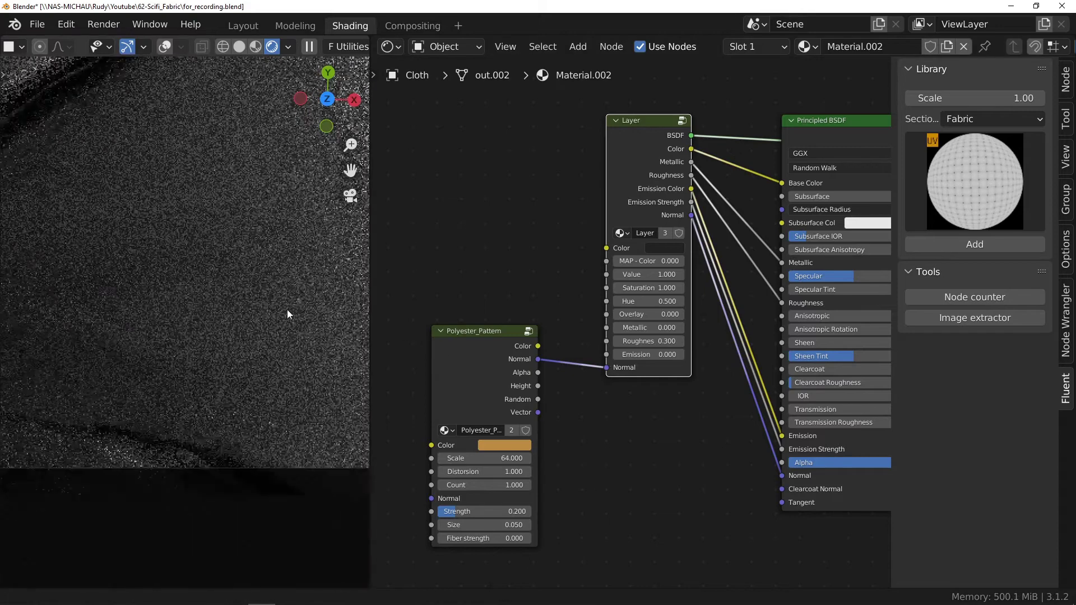
{"action": "middle_click_drag", "start_coordinate": [277, 349], "coordinate": [264, 319], "text": "shift"}
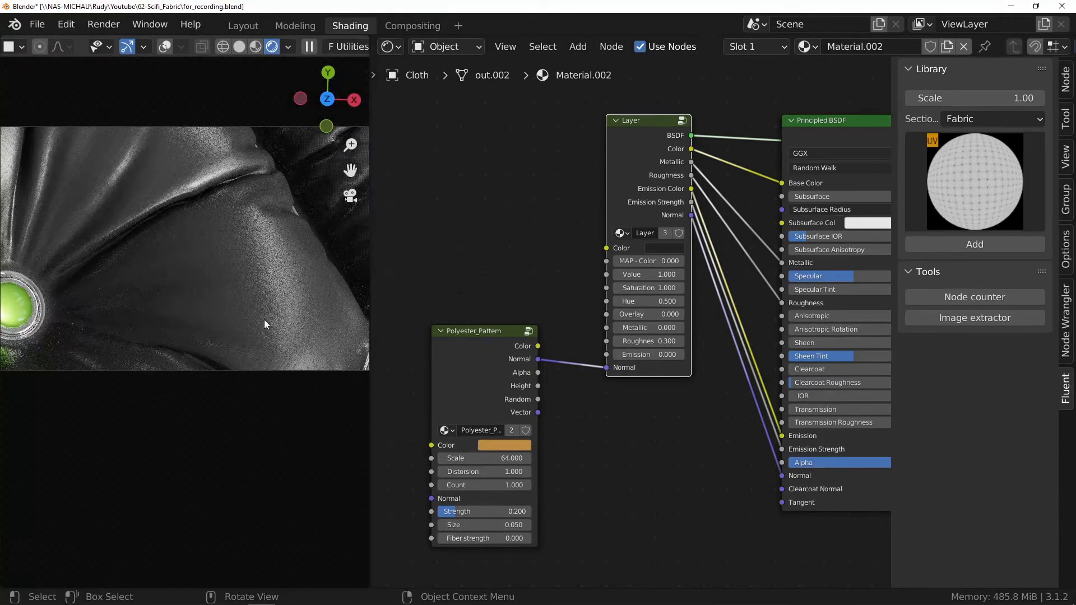
- Set the Polyester_Pattern normal Strength to 0.546 and Scale to 128
{"action": "middle_click_drag", "start_coordinate": [493, 392], "coordinate": [533, 336]}
{"action": "scroll", "coordinate": [532, 355], "scroll_direction": "up", "scroll_amount": 2}
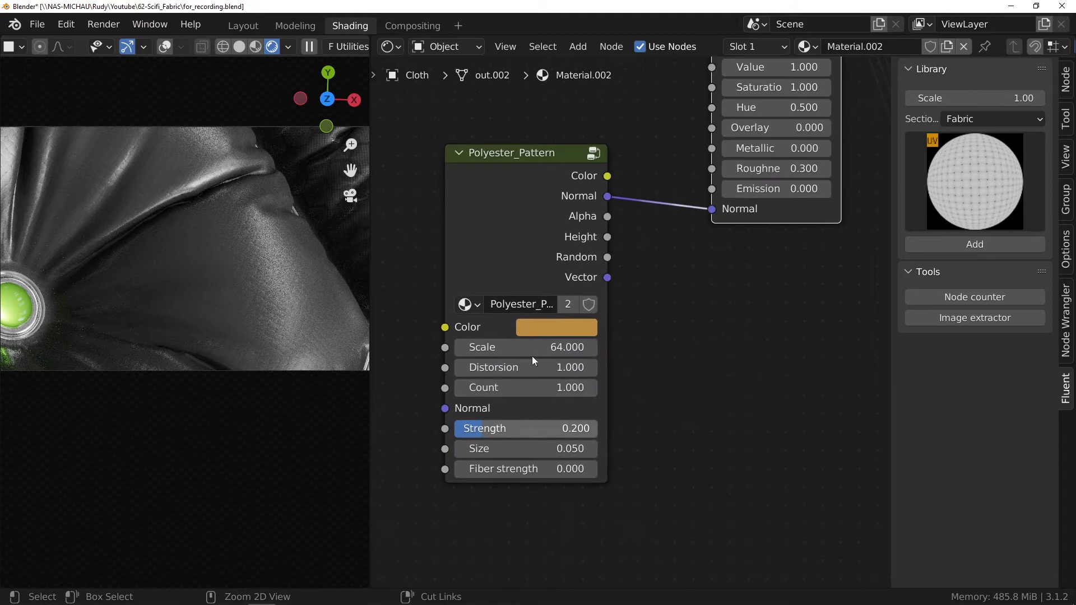
{"action": "left_click_drag", "start_coordinate": [525, 428], "coordinate": [561, 430]}
{"action": "left_click", "coordinate": [542, 347]}
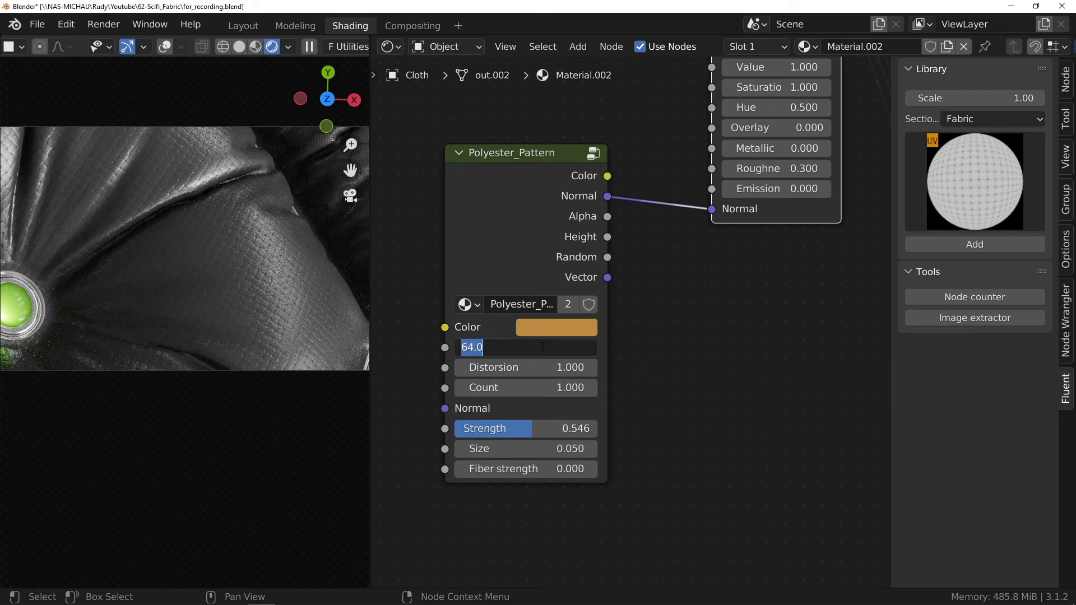
{"action": "key", "text": "Return"}
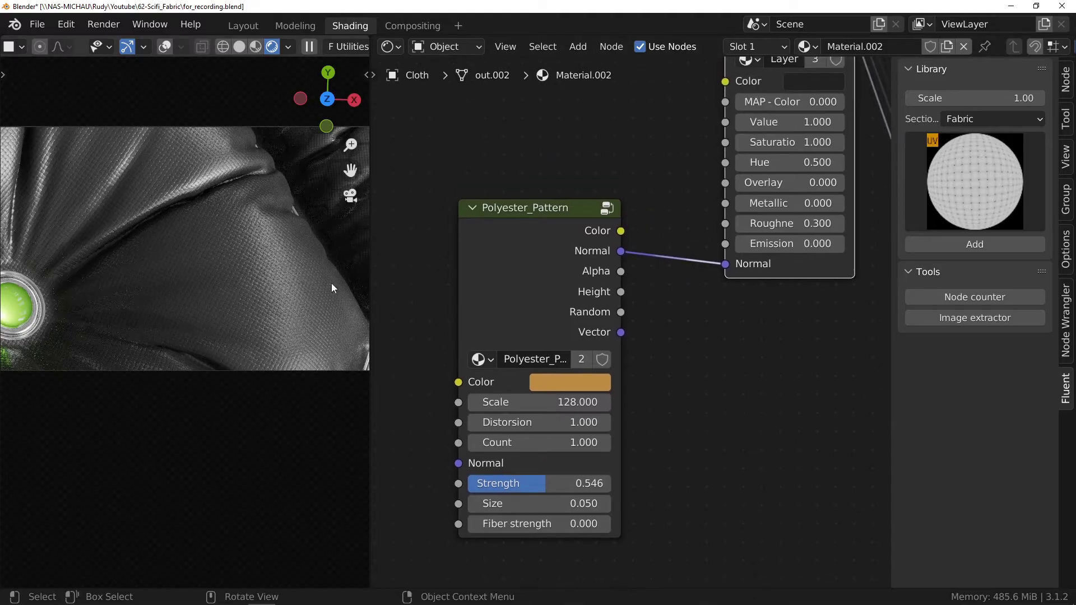
{"action": "left_click_drag", "start_coordinate": [539, 269], "coordinate": [539, 283]}
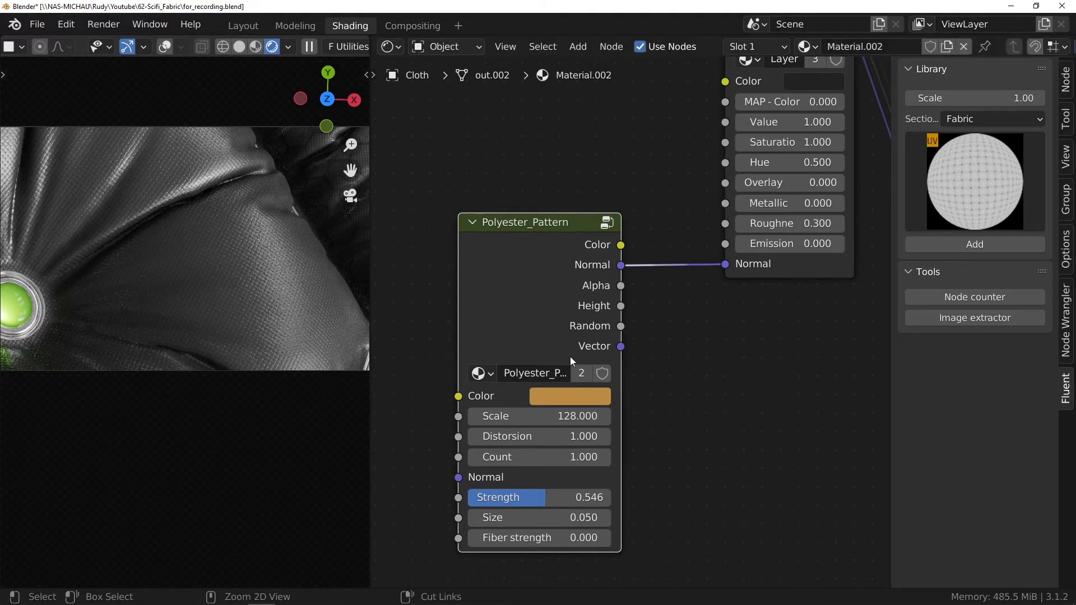
{"action": "scroll", "coordinate": [570, 356], "scroll_direction": "down", "scroll_amount": 3}
- Add a Hex_Pattern node from the library's Patterns section to the material
{"action": "left_click", "coordinate": [674, 149]}
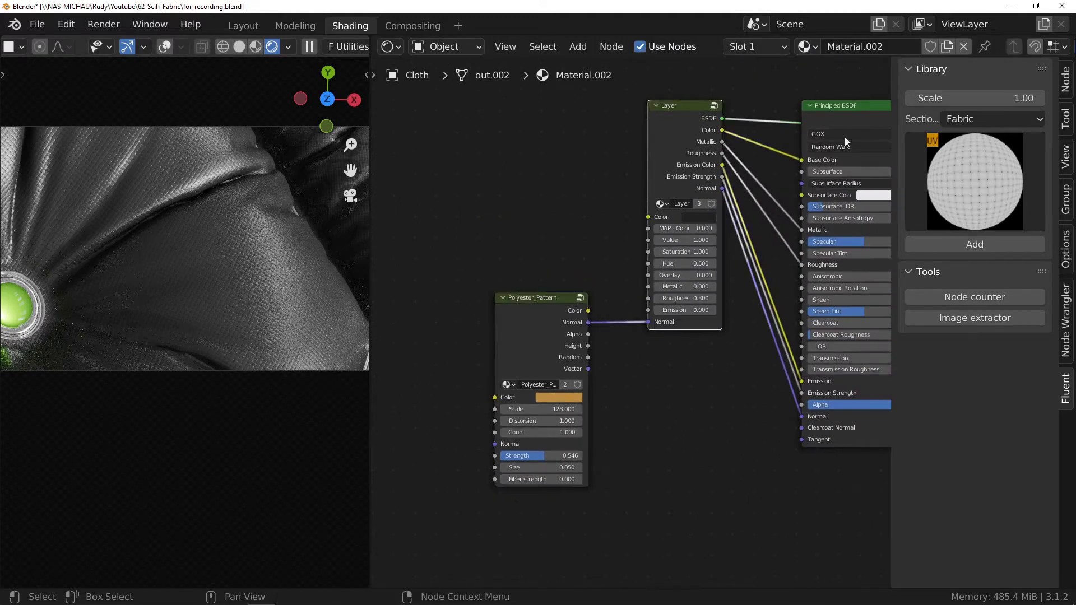
{"action": "left_click", "coordinate": [990, 118]}
{"action": "left_click", "coordinate": [971, 176]}
{"action": "left_click", "coordinate": [974, 178]}
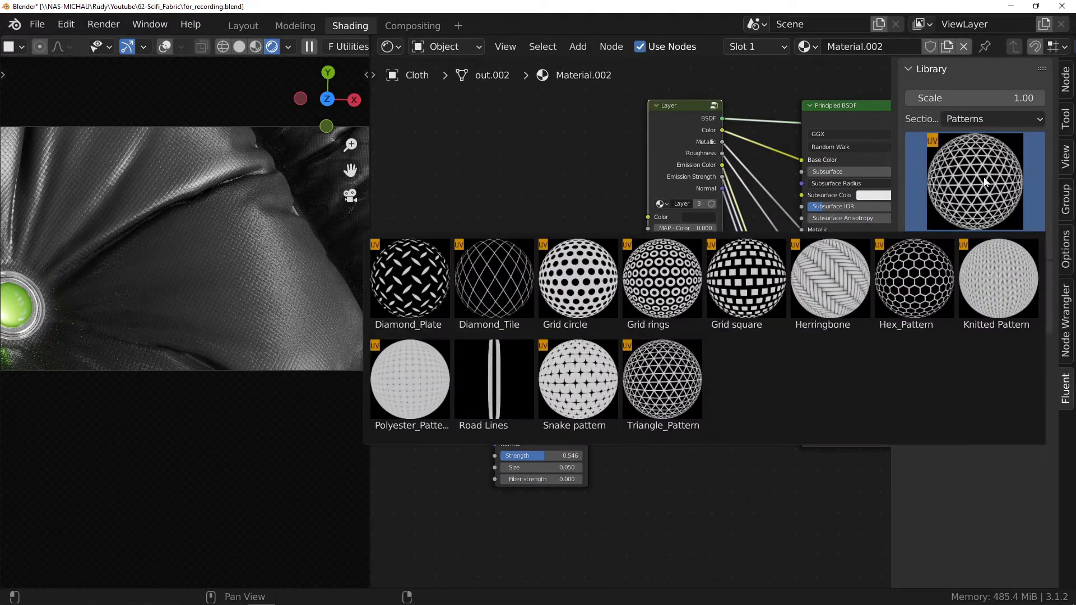
{"action": "left_click", "coordinate": [913, 274]}
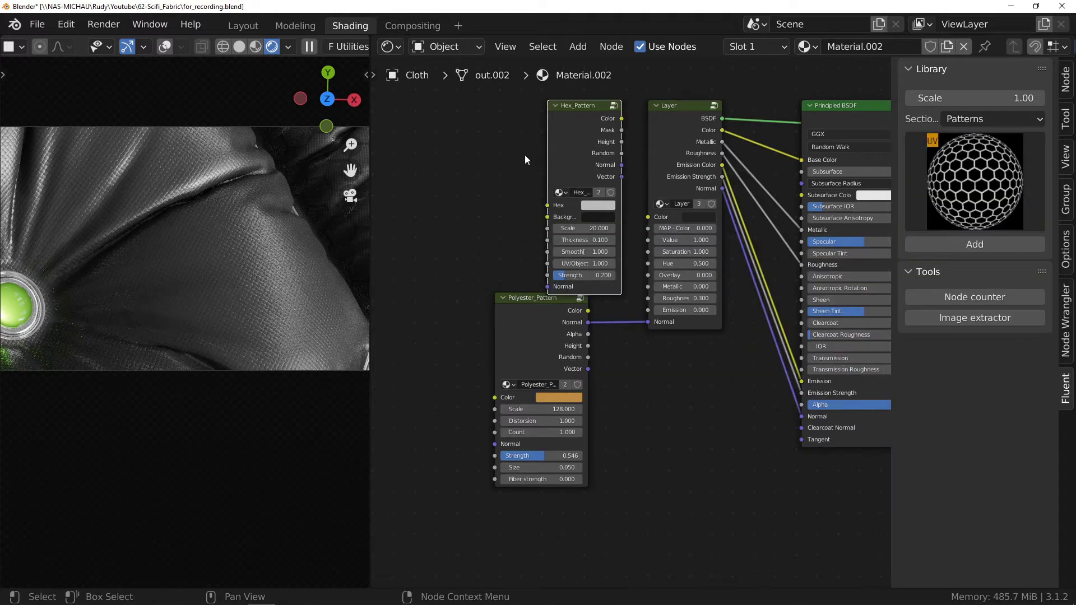
{"action": "left_click_drag", "start_coordinate": [583, 147], "coordinate": [432, 152]}
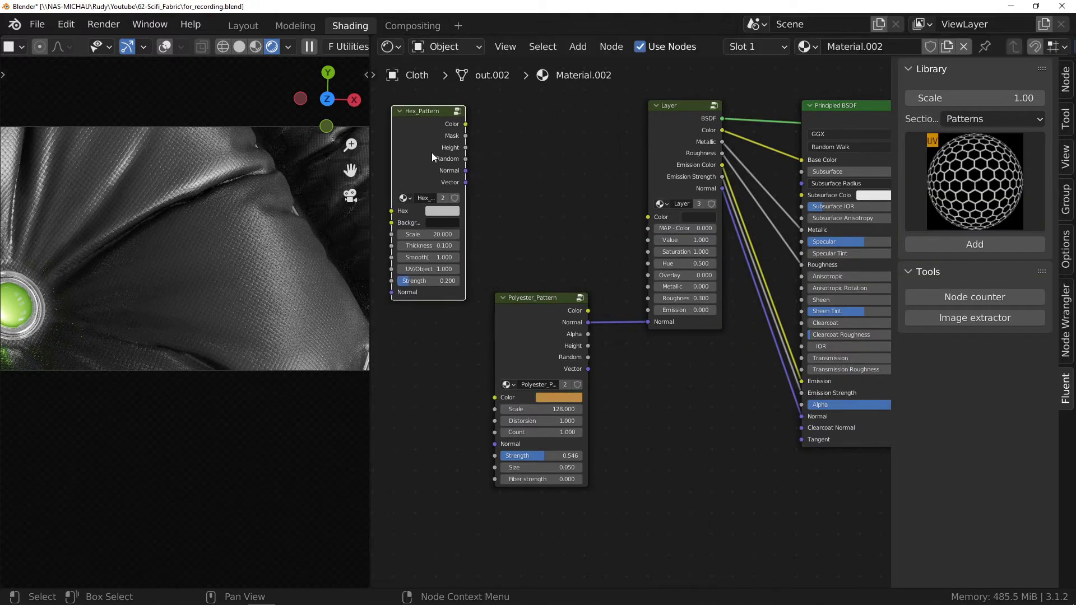
{"action": "left_click", "coordinate": [431, 152], "text": "ctrl+shift"}
- Preview the Hex_Pattern on the cushion and set its UV/Object to 0
{"action": "left_click", "coordinate": [431, 152], "text": "ctrl+shift"}
{"action": "left_click", "coordinate": [430, 153], "text": "ctrl+shift"}
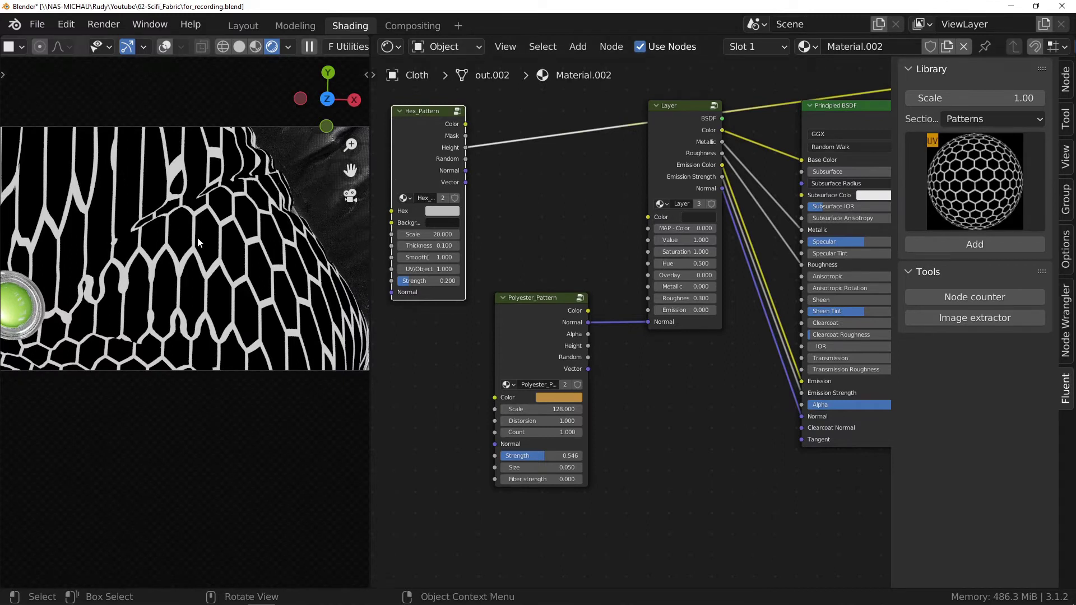
{"action": "middle_click_drag", "start_coordinate": [418, 195], "coordinate": [467, 216]}
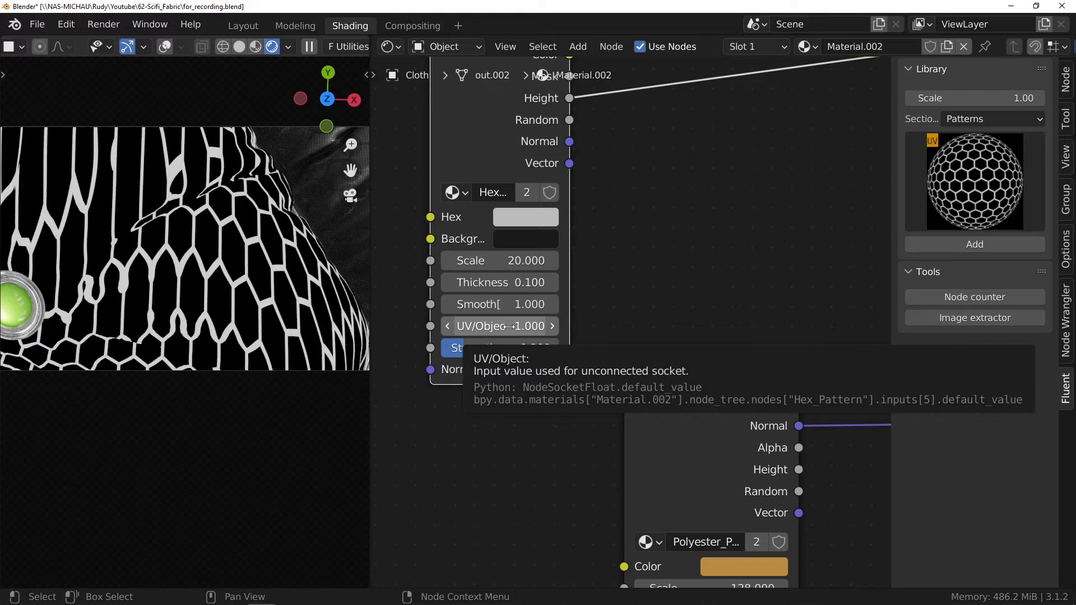
{"action": "left_click_drag", "start_coordinate": [509, 326], "coordinate": [454, 326]}
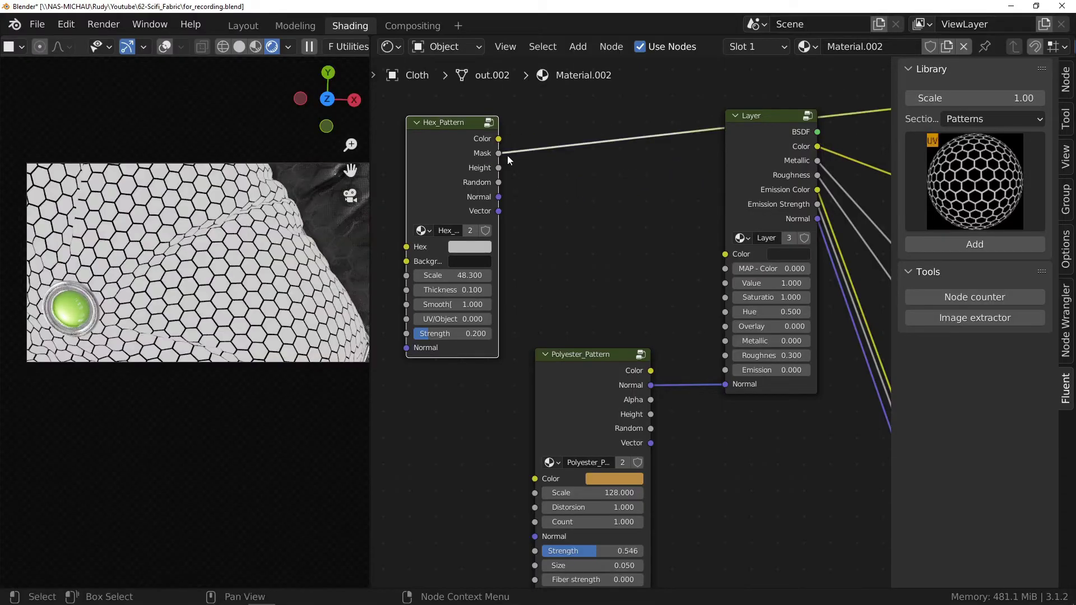
- Add a Map Range node fed by the Hex_Pattern Mask output
{"action": "left_click_drag", "start_coordinate": [499, 153], "coordinate": [571, 196]}
{"action": "type", "text": "m"}
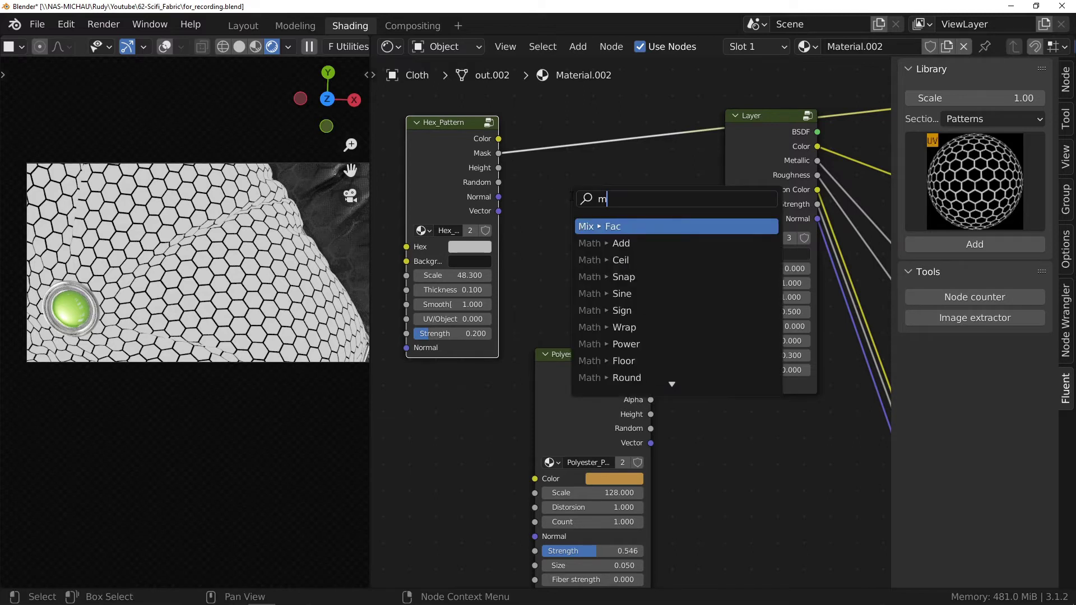
{"action": "type", "text": "ap ran"}
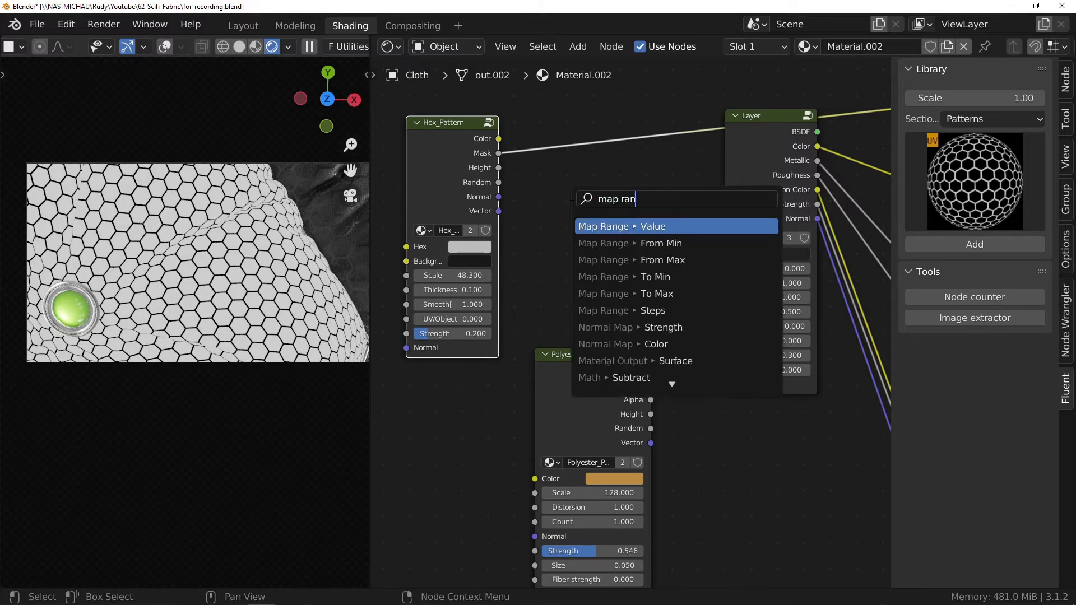
{"action": "left_click", "coordinate": [681, 226]}
{"action": "left_click", "coordinate": [657, 218]}
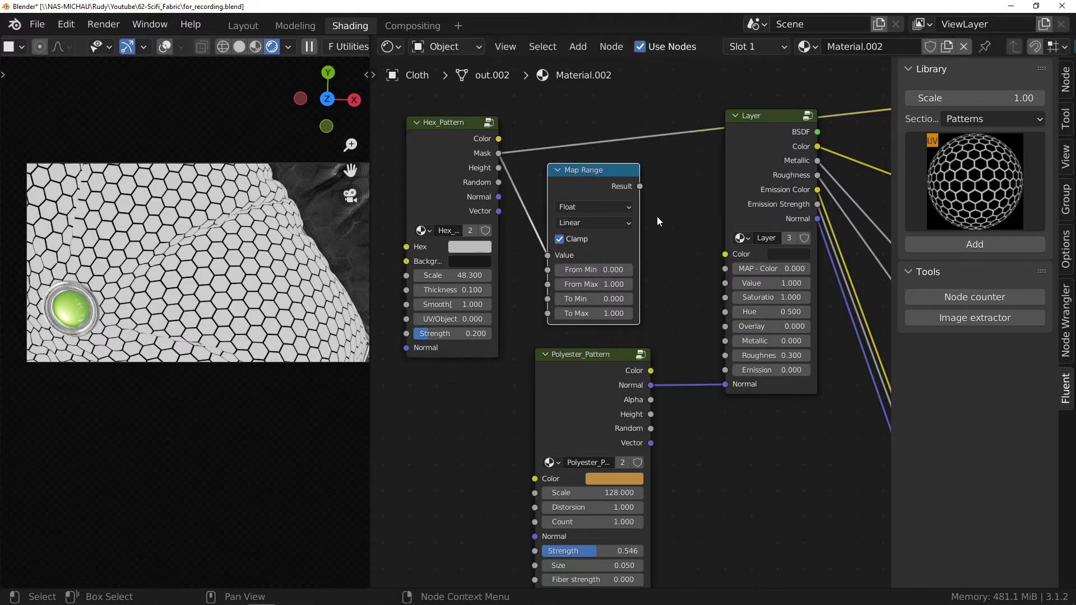
- Set Map Range To Min 0.2 and To Max 0.5, and preview the result
{"action": "scroll", "coordinate": [592, 267], "scroll_direction": "up", "scroll_amount": 2}
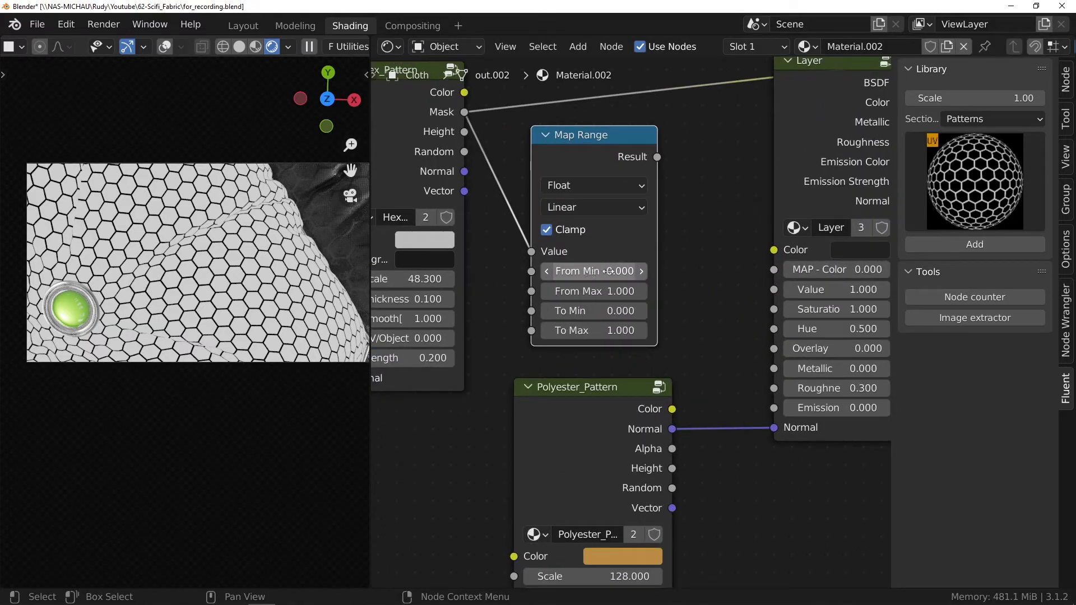
{"action": "left_click", "coordinate": [601, 311]}
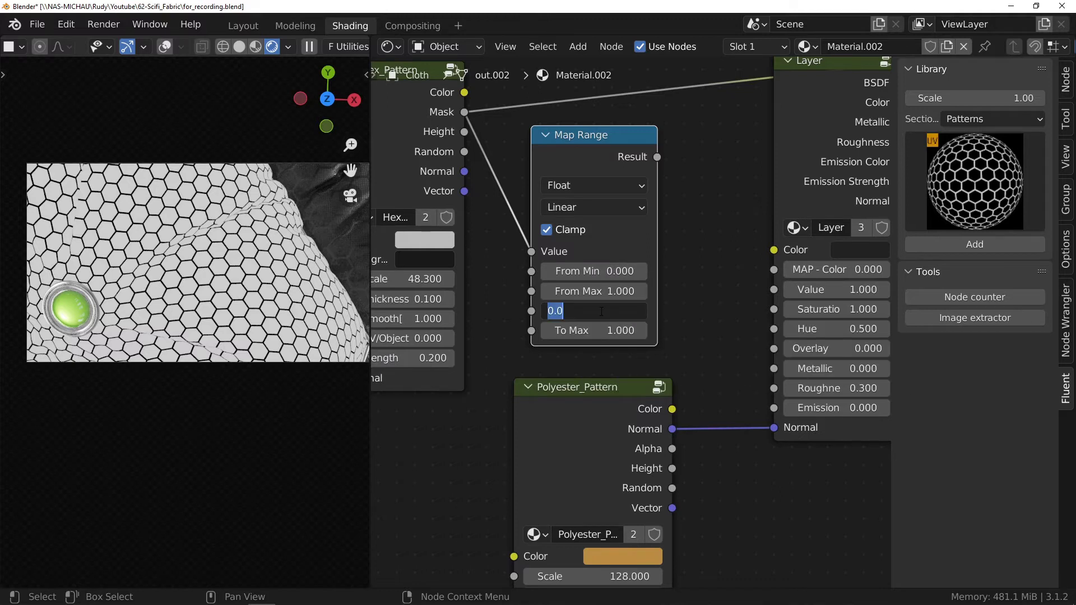
{"action": "type", "text": ".2"}
{"action": "key", "text": "Tab"}
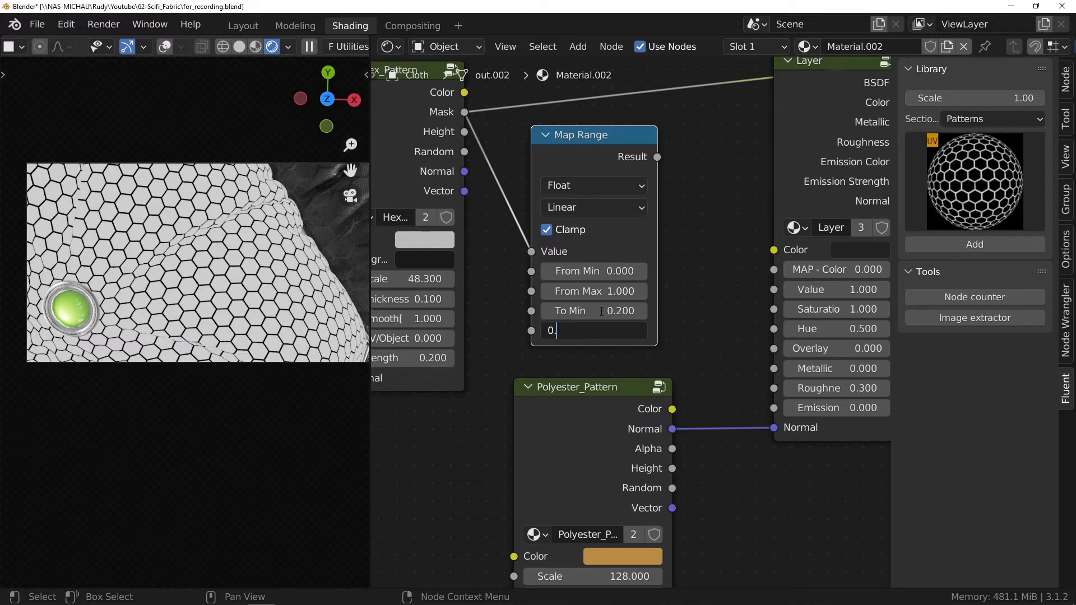
{"action": "type", "text": "0.5"}
{"action": "key", "text": "Return"}
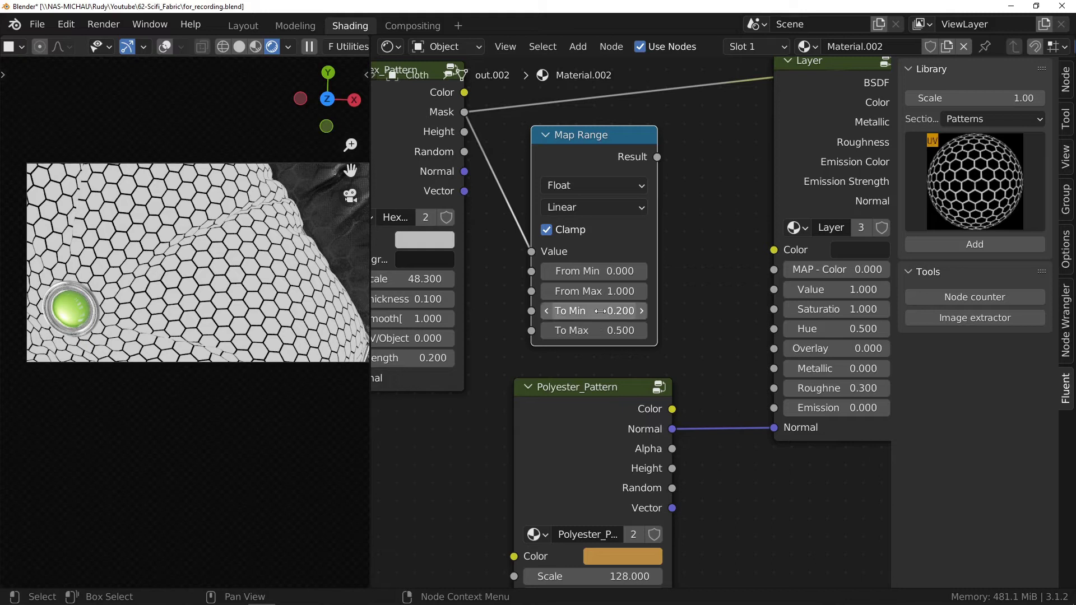
{"action": "left_click", "coordinate": [603, 153], "text": "ctrl+shift"}
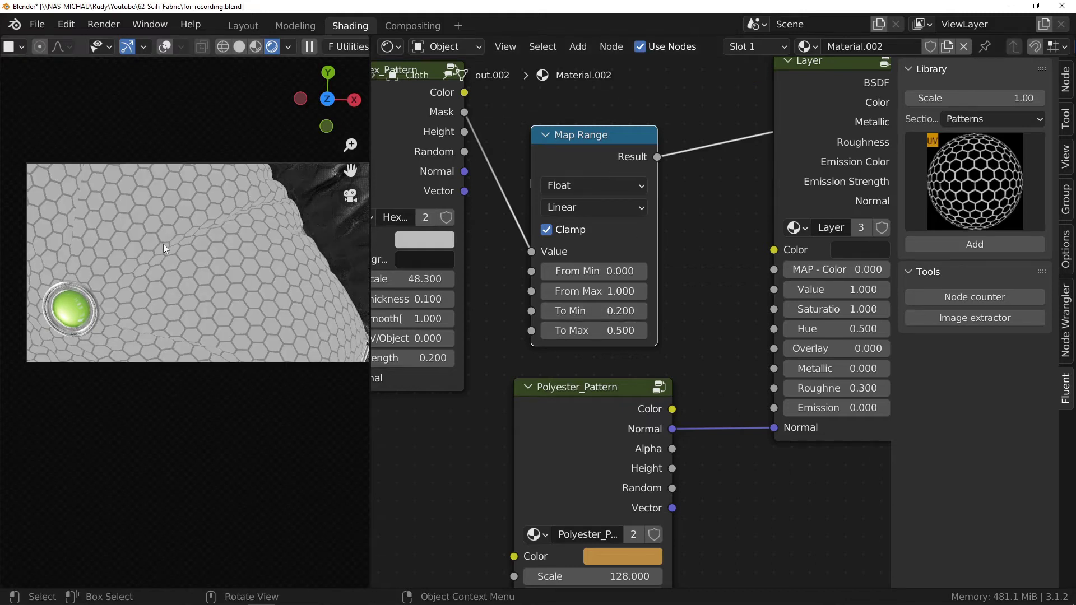
- Link the Map Range Result into Layer Roughness and tidy the node layout
{"action": "middle_click_drag", "start_coordinate": [504, 280], "coordinate": [431, 293]}
{"action": "left_click_drag", "start_coordinate": [583, 170], "coordinate": [699, 401]}
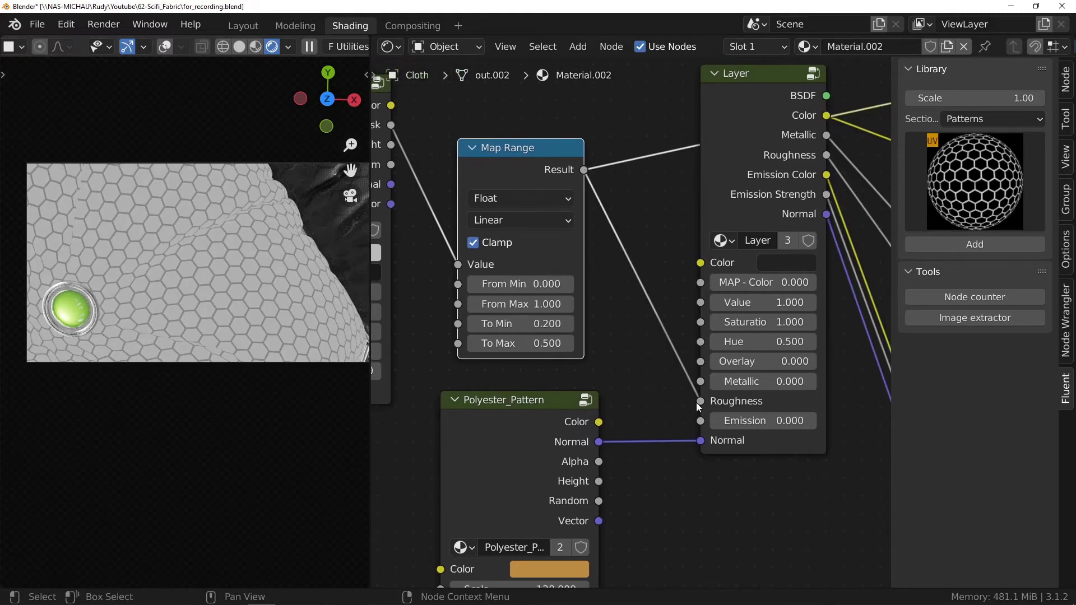
{"action": "left_click", "coordinate": [766, 141], "text": "ctrl+shift"}
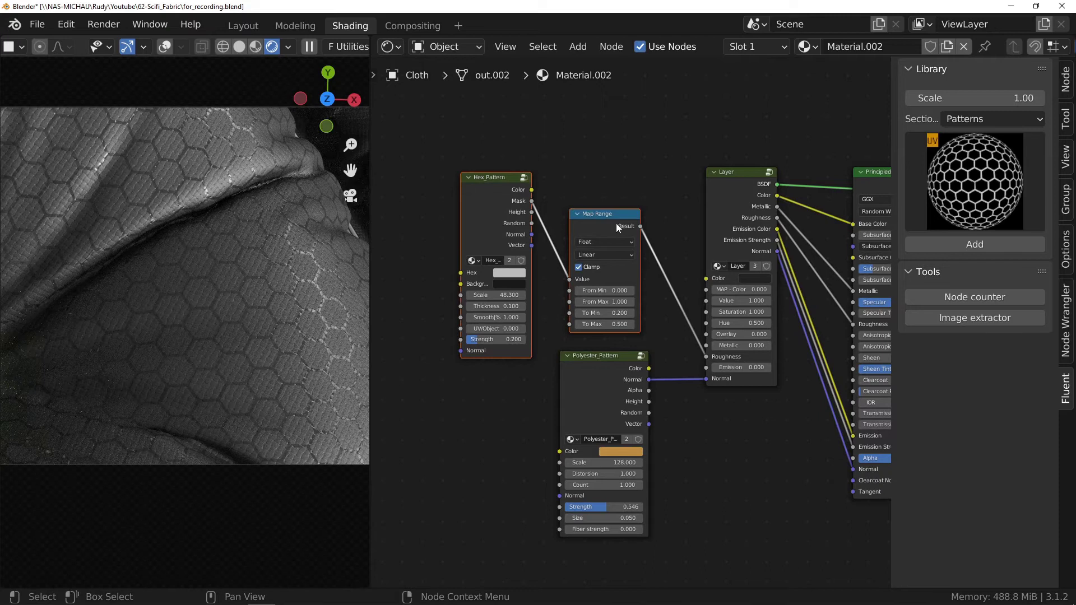
{"action": "left_click_drag", "start_coordinate": [617, 223], "coordinate": [516, 230]}
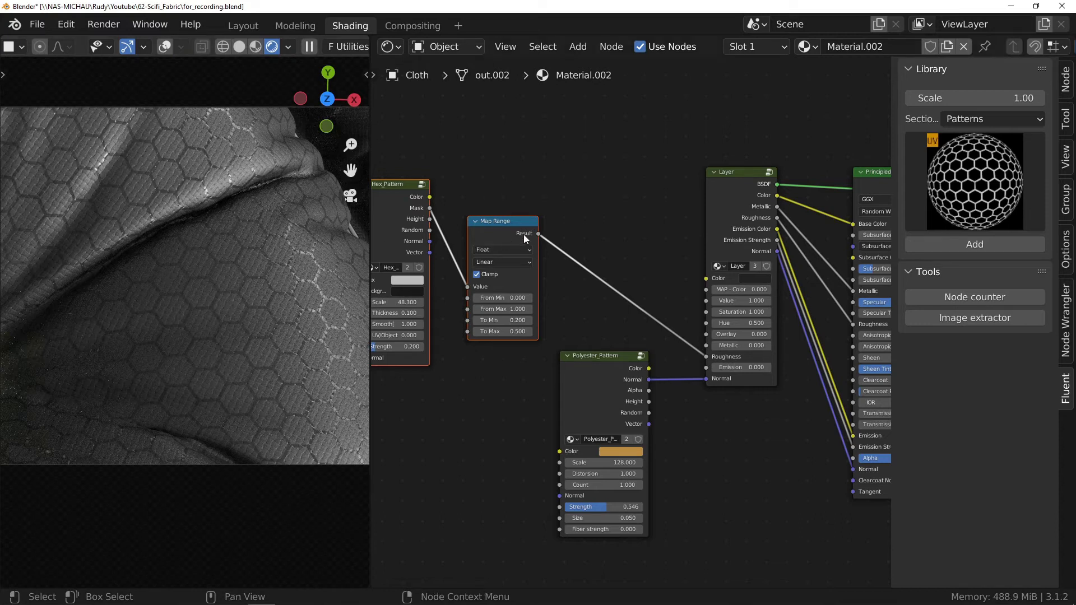
{"action": "left_click", "coordinate": [491, 225]}
{"action": "middle_click_drag", "start_coordinate": [634, 228], "coordinate": [679, 291]}
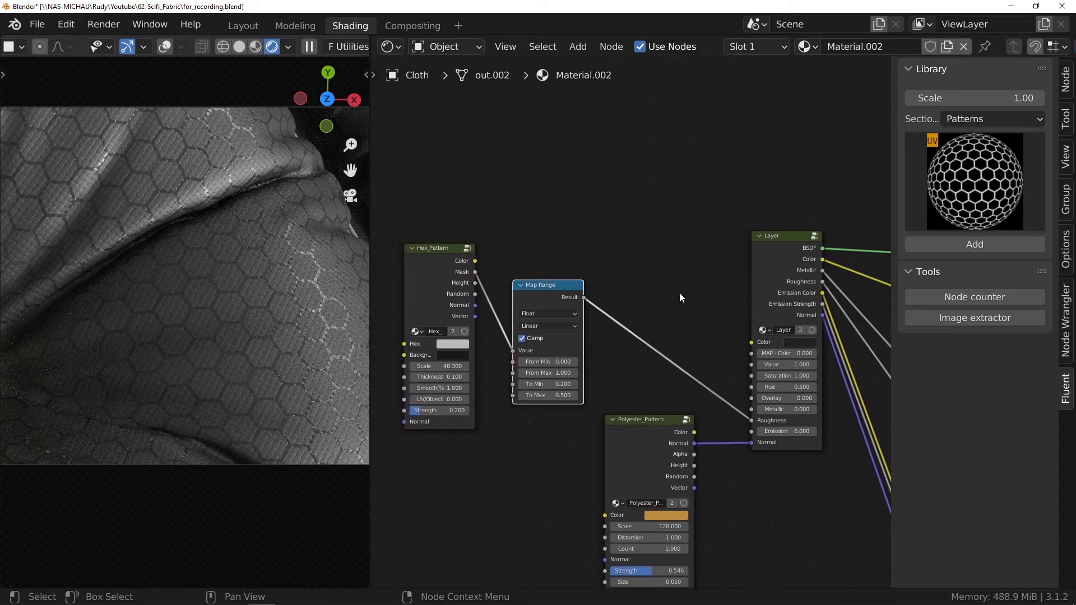
- Add a Grunge 03 node from the Grunges library and place it above Map Range
{"action": "left_click", "coordinate": [1013, 121]}
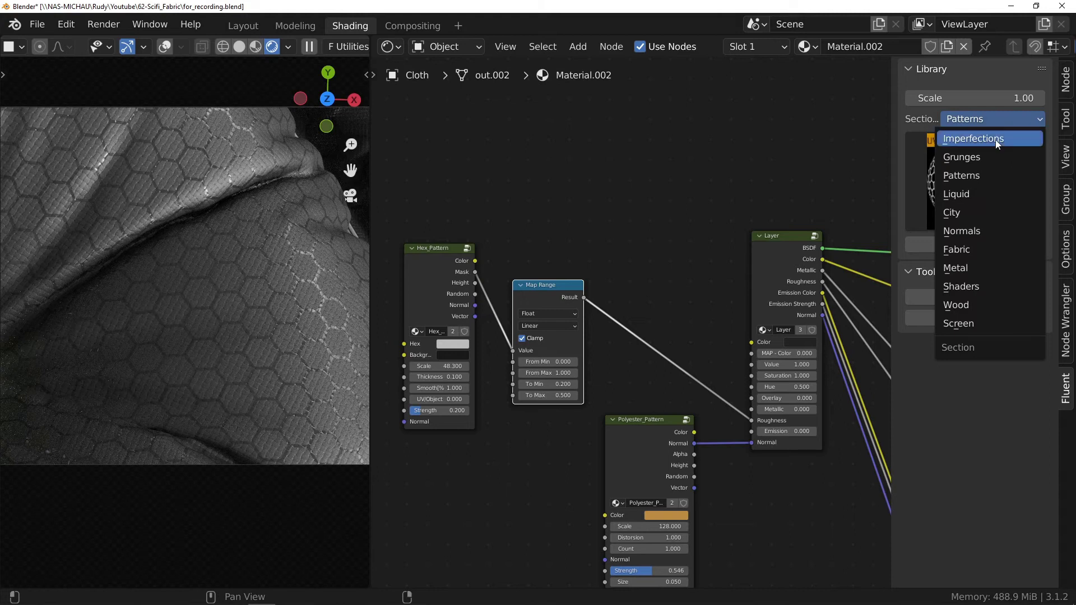
{"action": "left_click", "coordinate": [987, 152]}
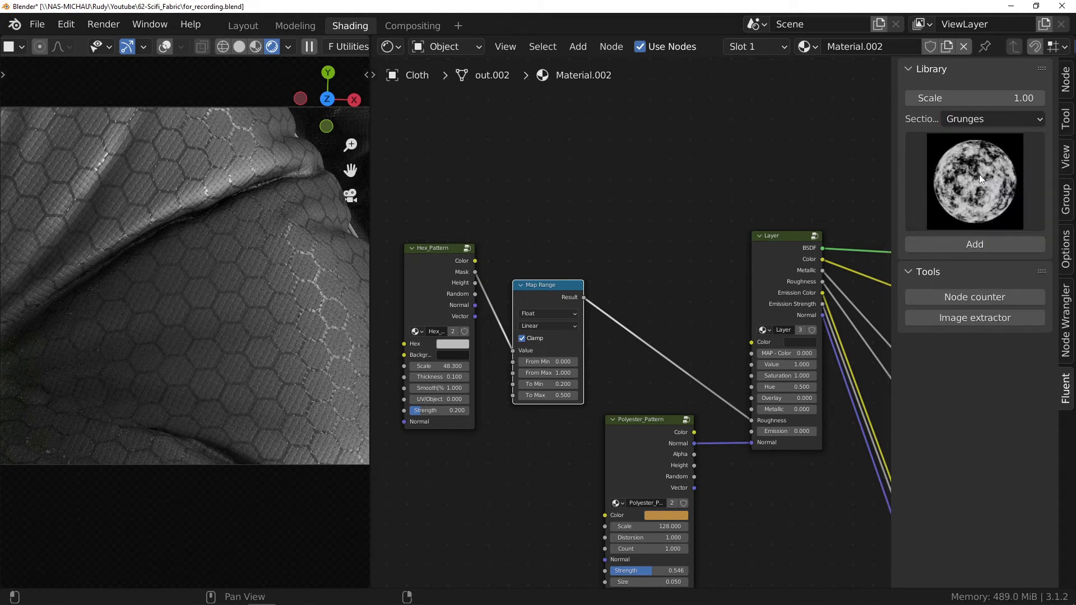
{"action": "left_click", "coordinate": [980, 174]}
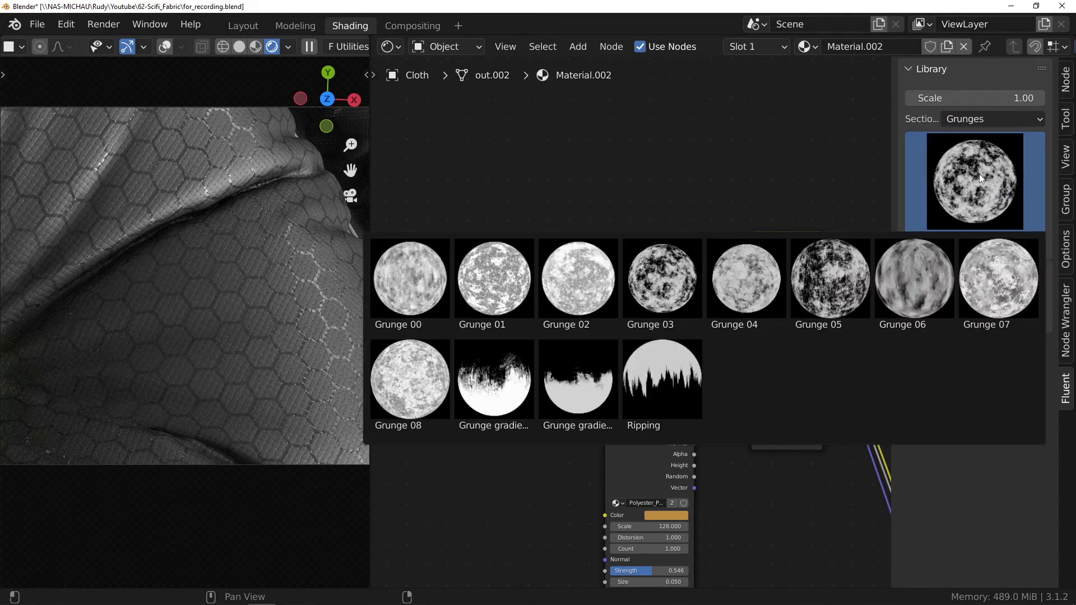
{"action": "left_click", "coordinate": [670, 280]}
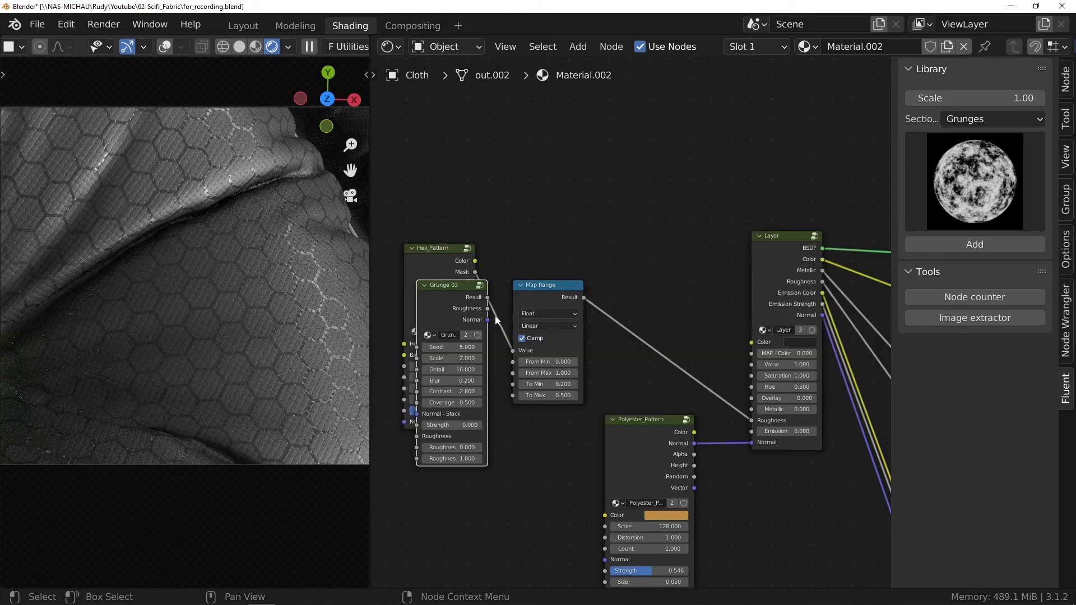
{"action": "left_click_drag", "start_coordinate": [448, 315], "coordinate": [545, 116]}
- Preview Grunge 03's Roughness output and set its upper roughness value to 0.3
{"action": "left_click", "coordinate": [544, 116], "text": "ctrl+shift"}
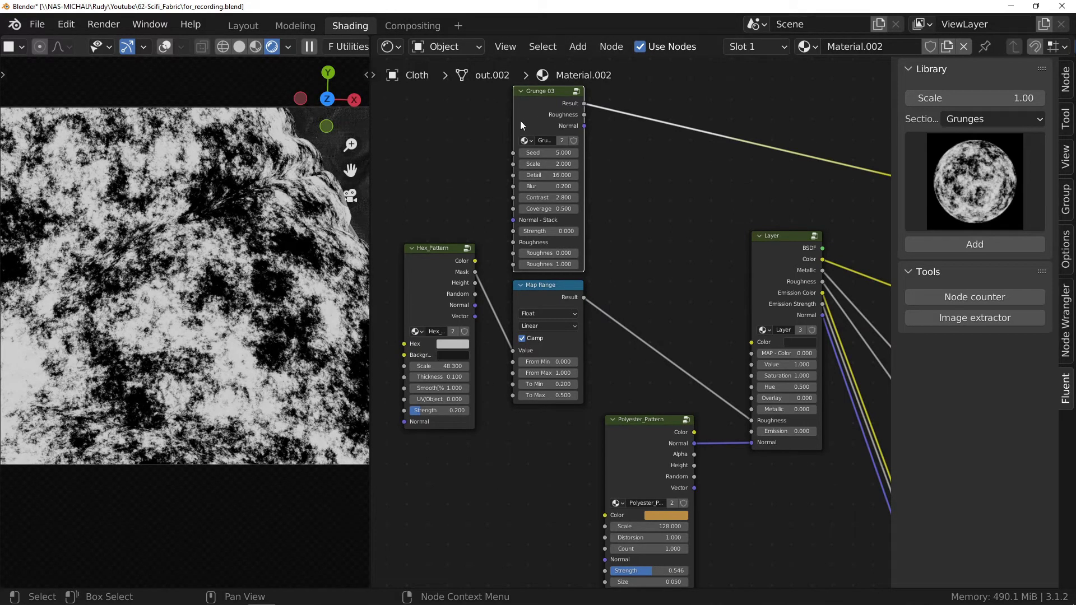
{"action": "left_click", "coordinate": [545, 124], "text": "ctrl+shift"}
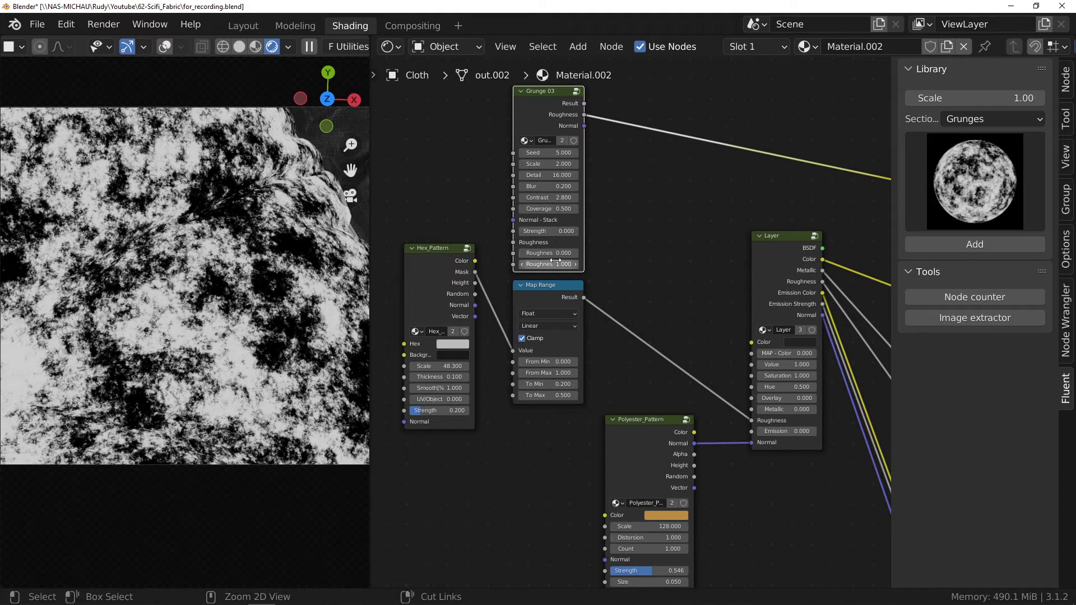
{"action": "scroll", "coordinate": [553, 264], "scroll_direction": "up", "scroll_amount": 4}
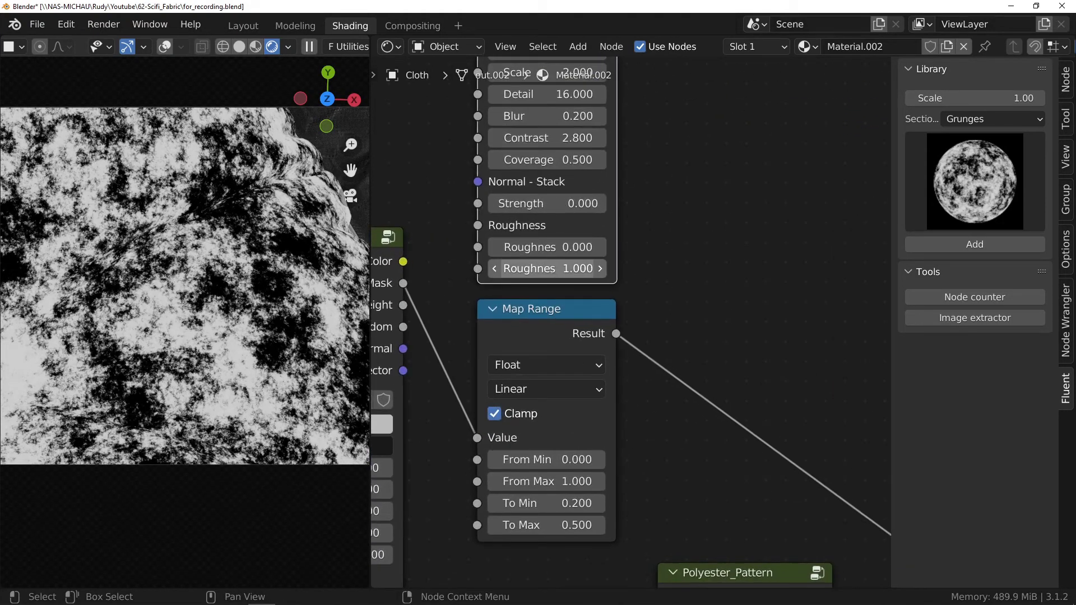
{"action": "left_click", "coordinate": [554, 271]}
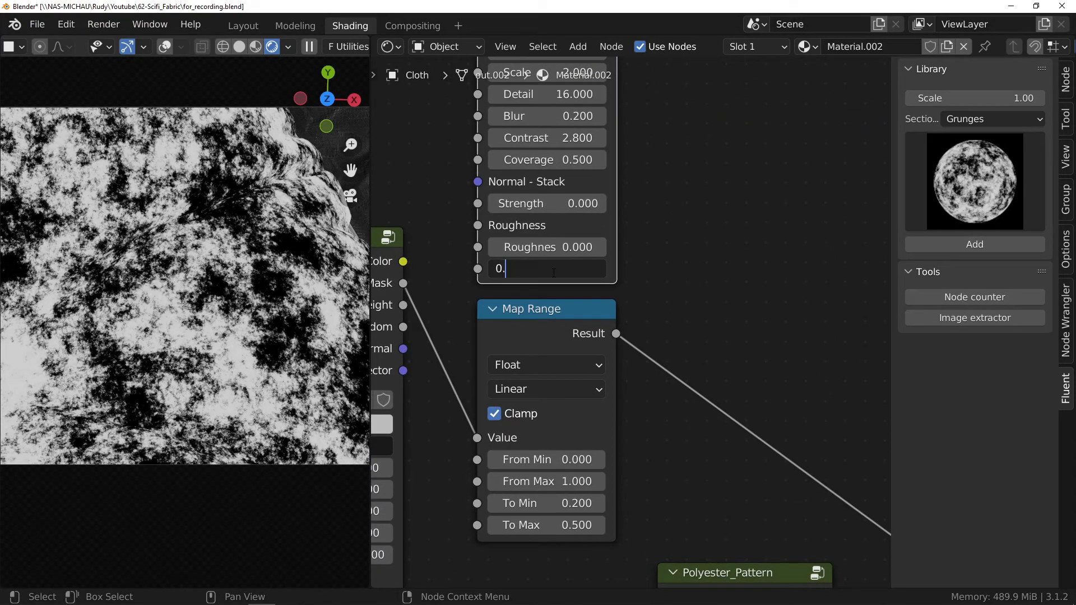
{"action": "type", "text": "0.3"}
{"action": "key", "text": "Return"}
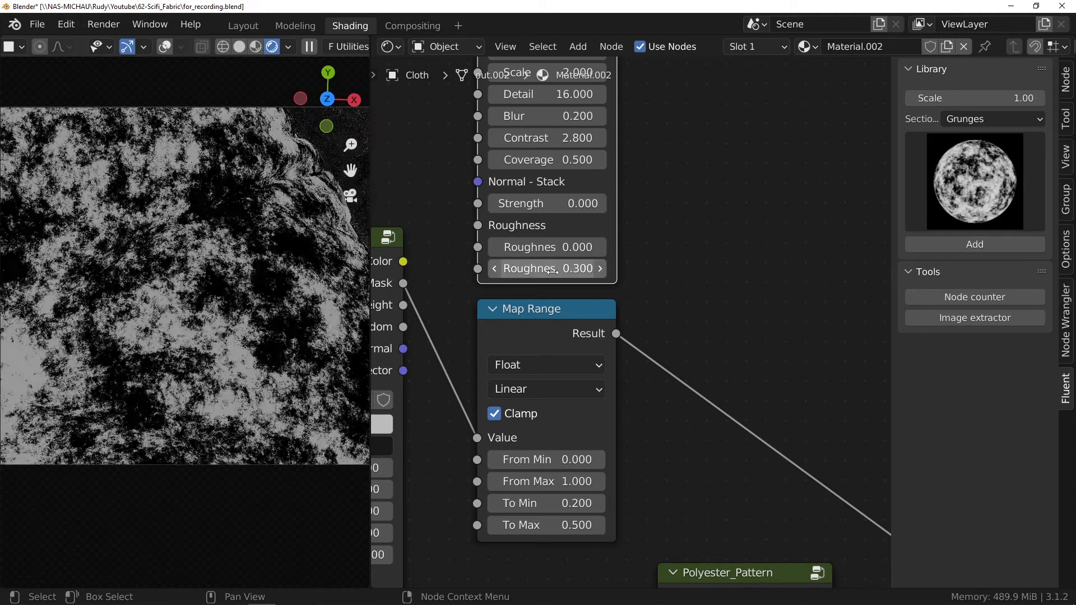
{"action": "scroll", "coordinate": [488, 331], "scroll_direction": "down", "scroll_amount": 4}
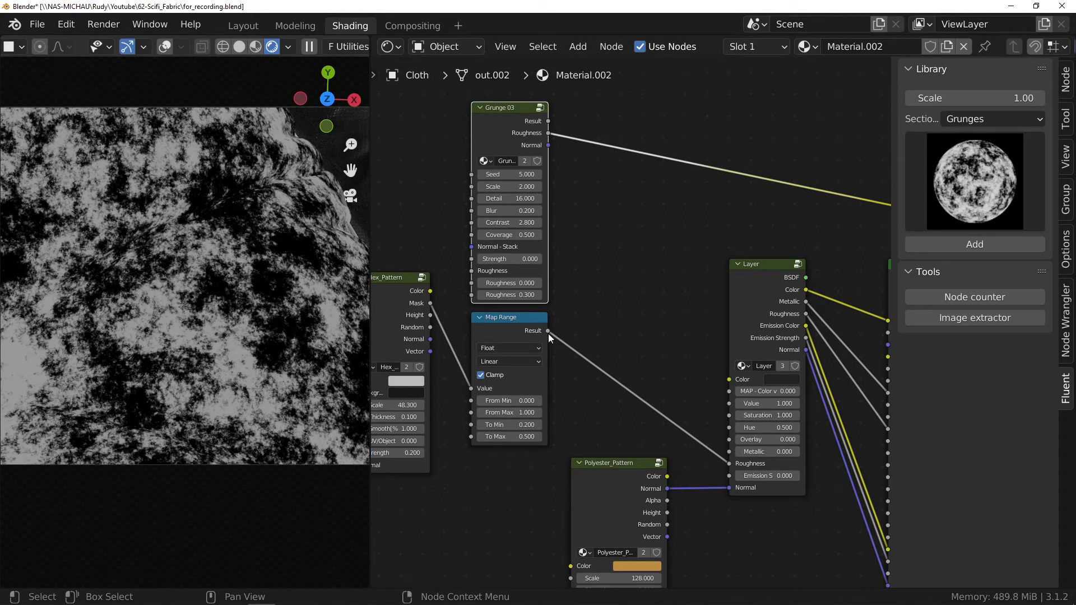
- Add a Math Add node after Map Range and feed Grunge 03 into it
{"action": "left_click_drag", "start_coordinate": [549, 329], "coordinate": [589, 319]}
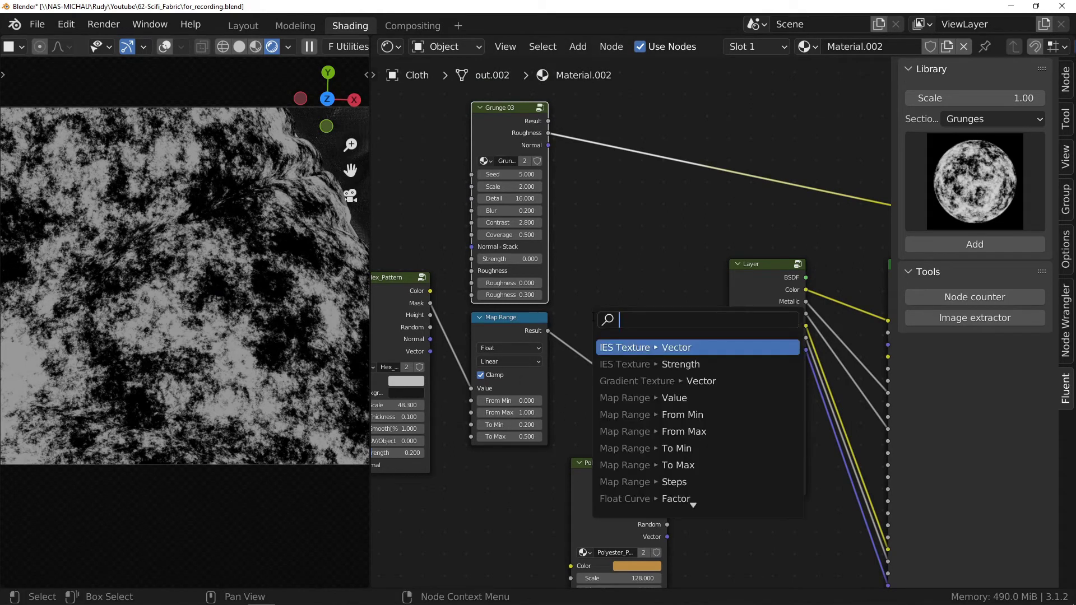
{"action": "type", "text": "math"}
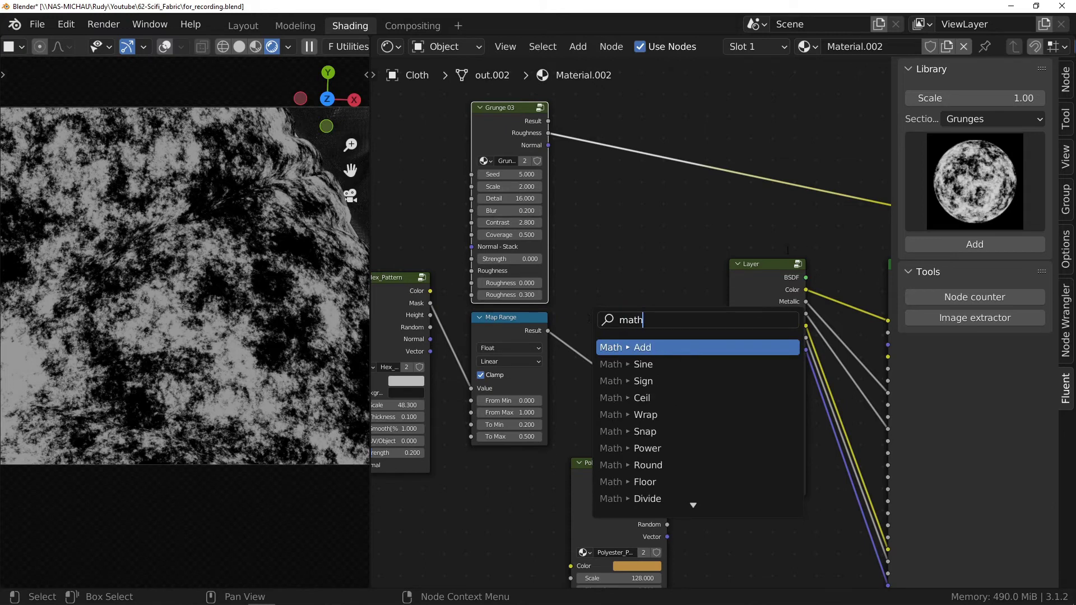
{"action": "left_click", "coordinate": [689, 352]}
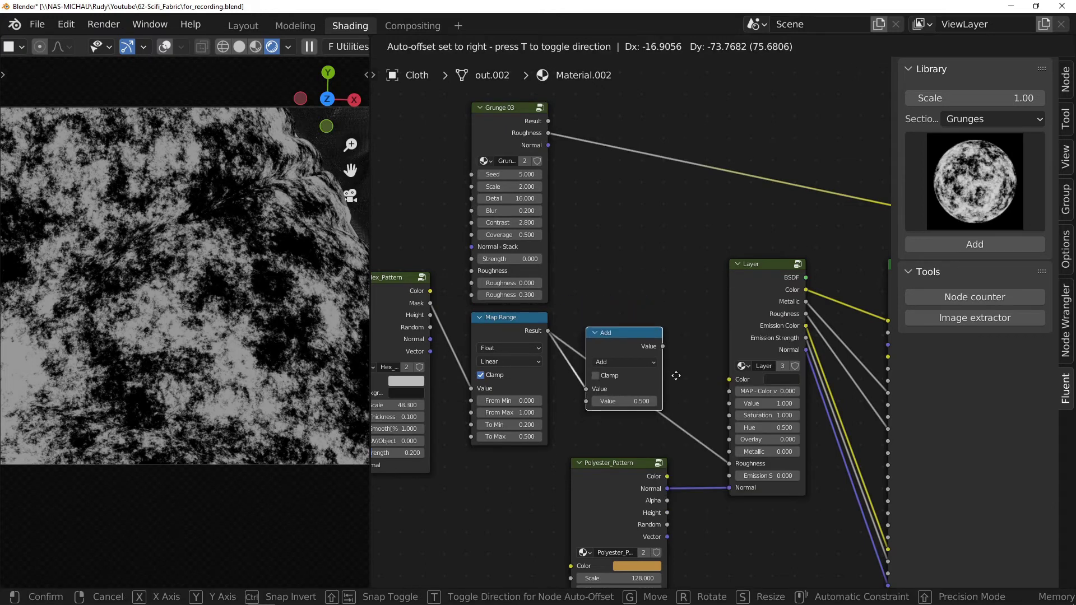
{"action": "left_click", "coordinate": [680, 297]}
{"action": "left_click_drag", "start_coordinate": [548, 145], "coordinate": [590, 323]}
{"action": "left_click", "coordinate": [649, 266], "text": "ctrl+shift"}
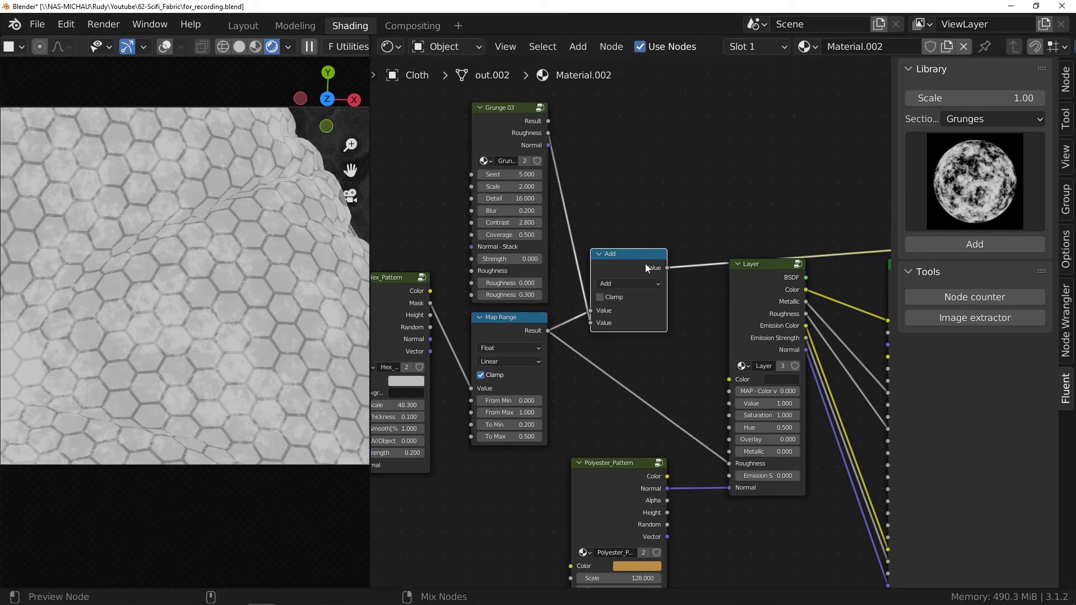
- Wire the Add result into Layer Roughness and preview the Layer fabric
{"action": "key", "text": "n"}
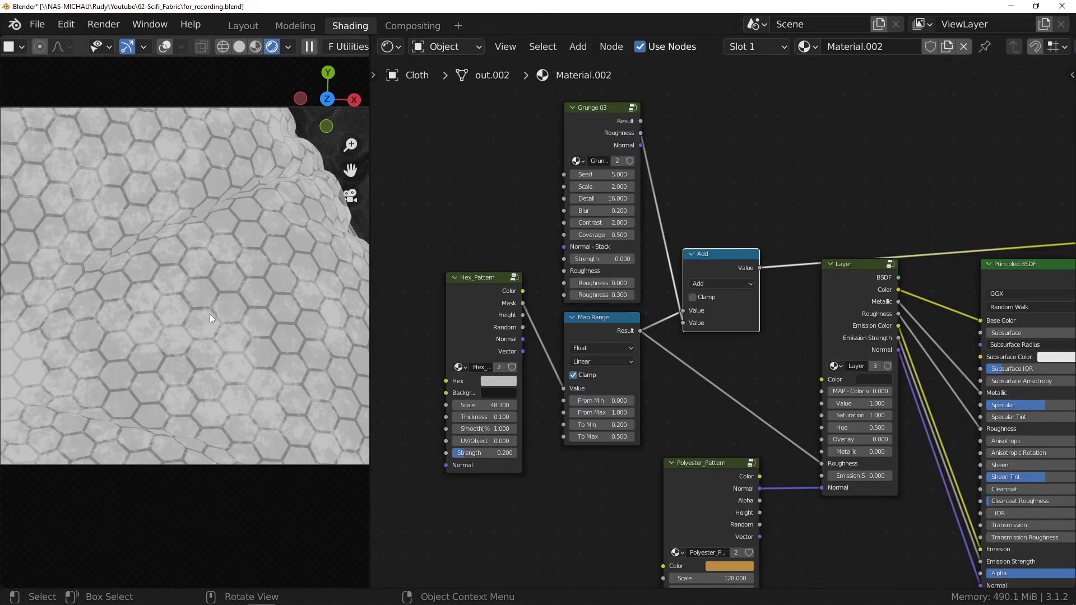
{"action": "middle_click_drag", "start_coordinate": [748, 329], "coordinate": [587, 243]}
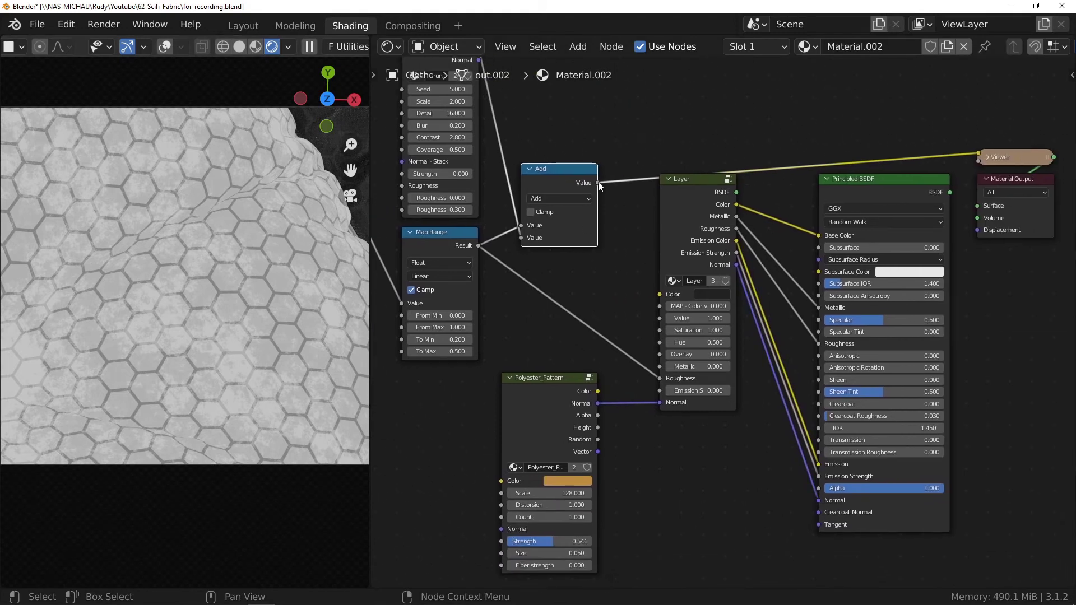
{"action": "left_click_drag", "start_coordinate": [599, 186], "coordinate": [654, 379]}
{"action": "left_click", "coordinate": [707, 212], "text": "ctrl+shift"}
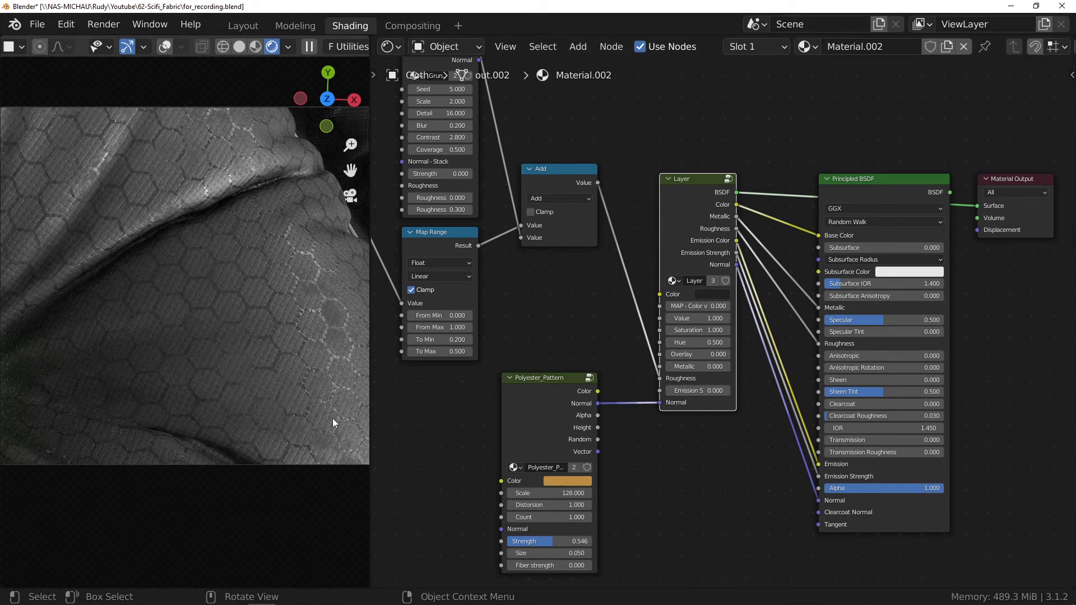
- Add a Triangle_Pattern node from the Fluent library below Hex_Pattern and preview its triangles on the cushion
{"action": "middle_click_drag", "start_coordinate": [290, 255], "coordinate": [28, 134], "text": "ctrl"}
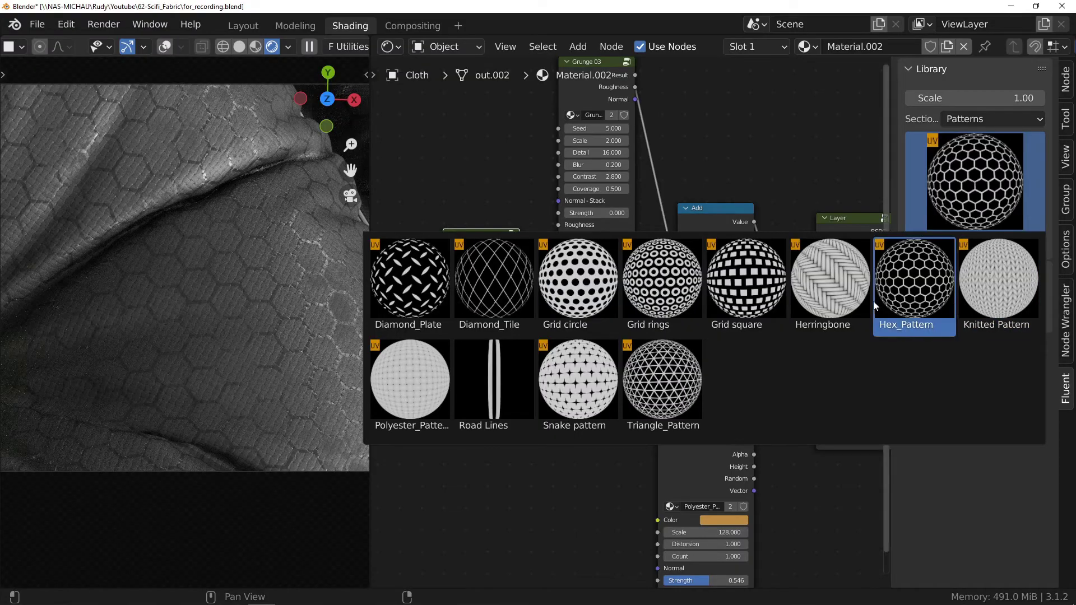
{"action": "left_click", "coordinate": [675, 392]}
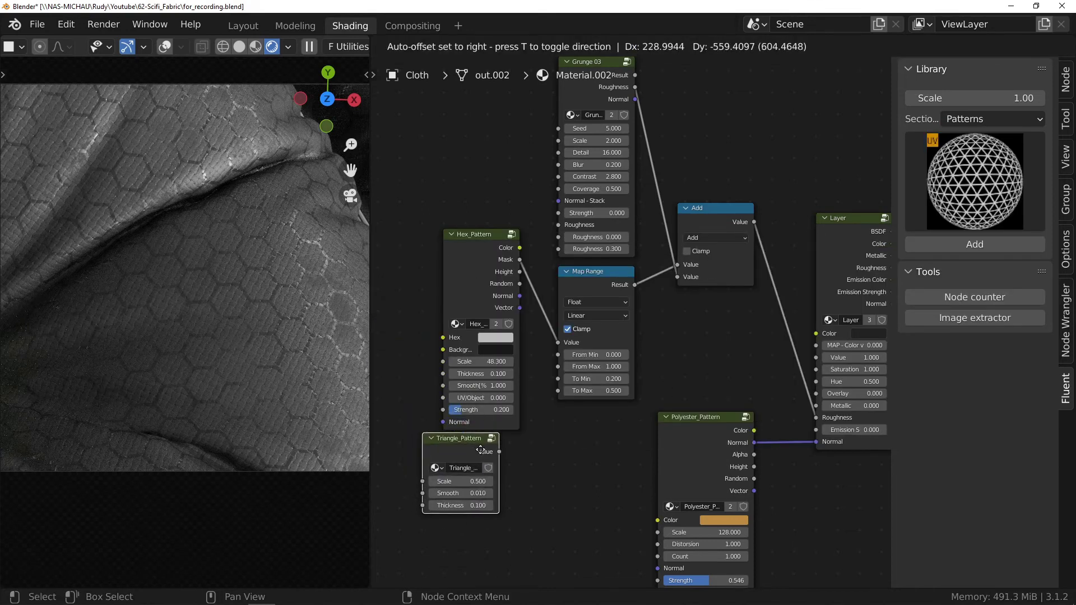
{"action": "left_click", "coordinate": [496, 452]}
{"action": "middle_click_drag", "start_coordinate": [527, 396], "coordinate": [583, 329]}
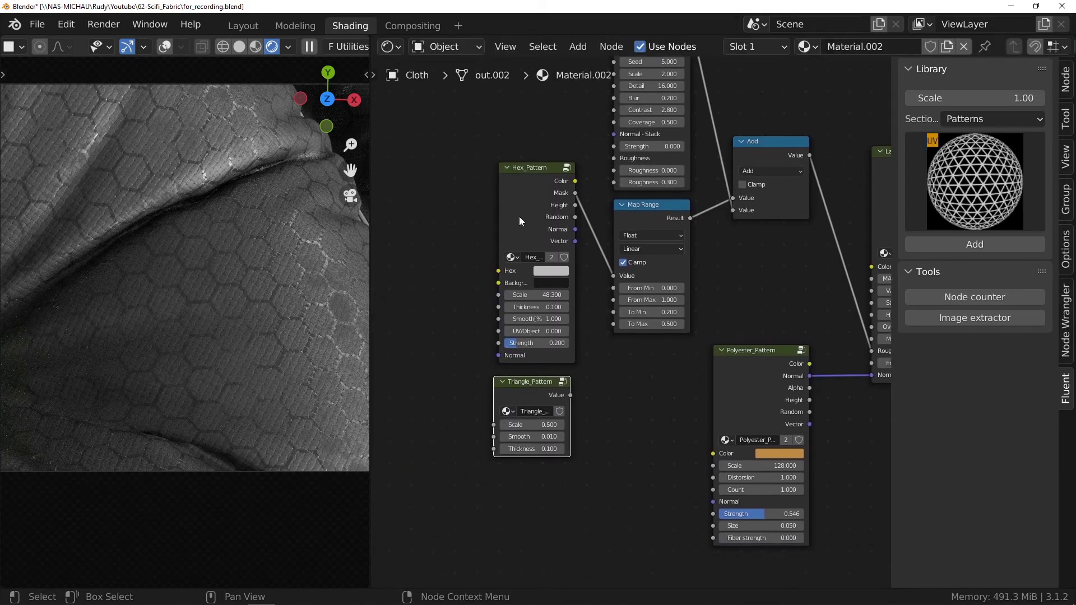
{"action": "left_click", "coordinate": [537, 395], "text": "ctrl+shift"}
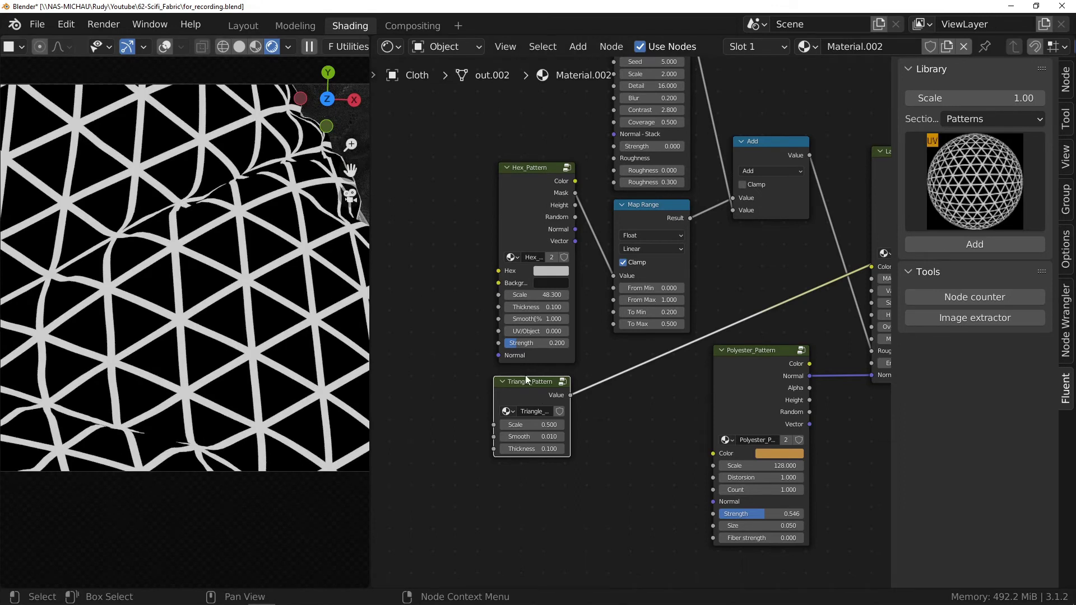
{"action": "left_click_drag", "start_coordinate": [530, 392], "coordinate": [469, 419]}
{"action": "left_click", "coordinate": [642, 216]}
- Place a copy of Map Range after Triangle_Pattern and feed its Result into the Add node's Value
{"action": "key", "text": "shift+d"}
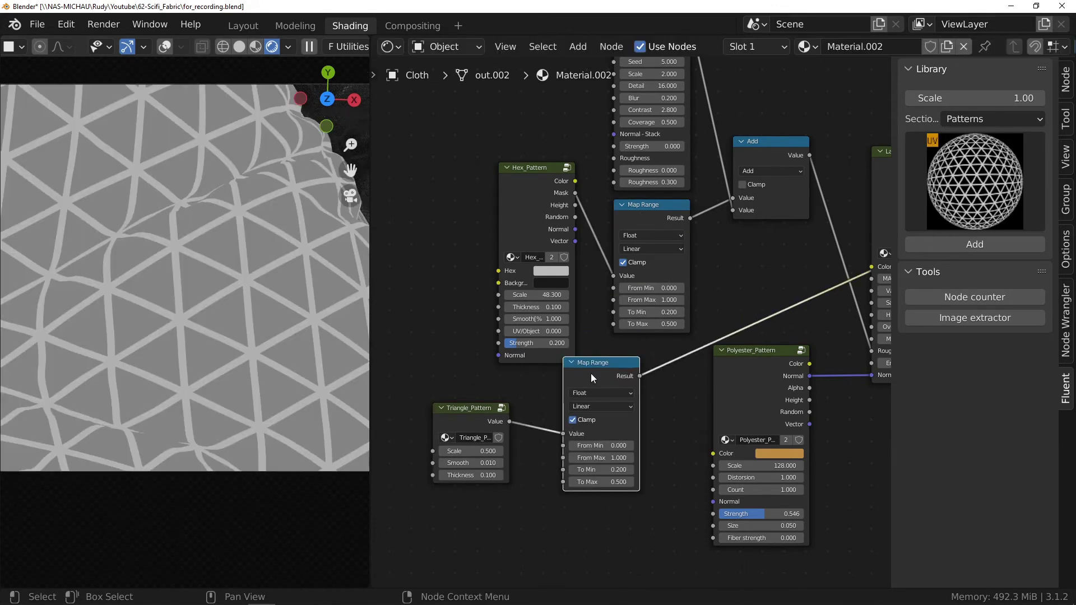
{"action": "left_click", "coordinate": [628, 373]}
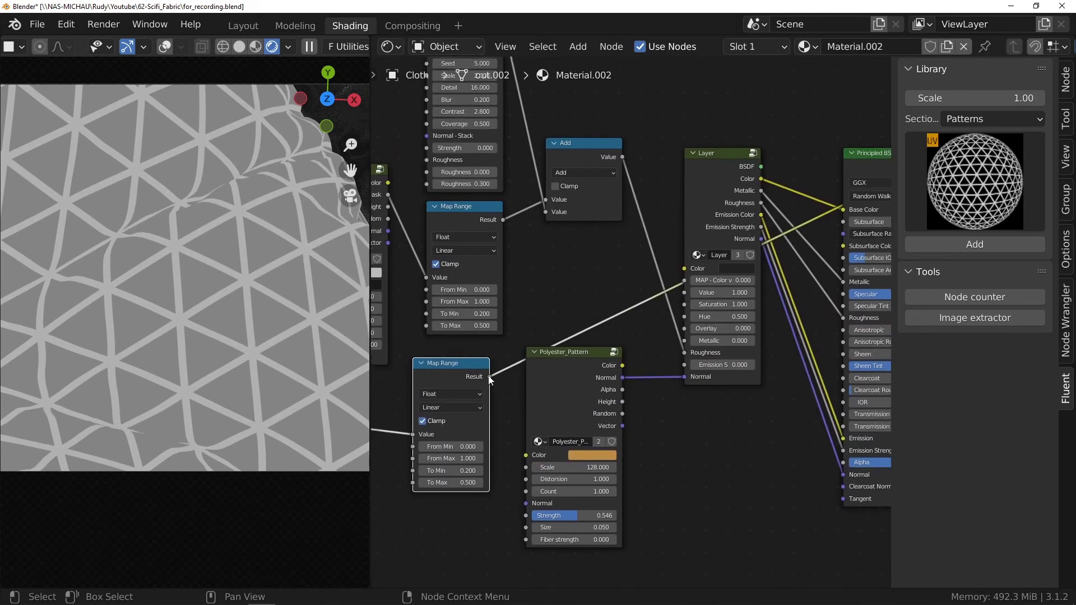
{"action": "left_click_drag", "start_coordinate": [489, 378], "coordinate": [545, 199]}
{"action": "left_click", "coordinate": [727, 189], "text": "ctrl+shift"}
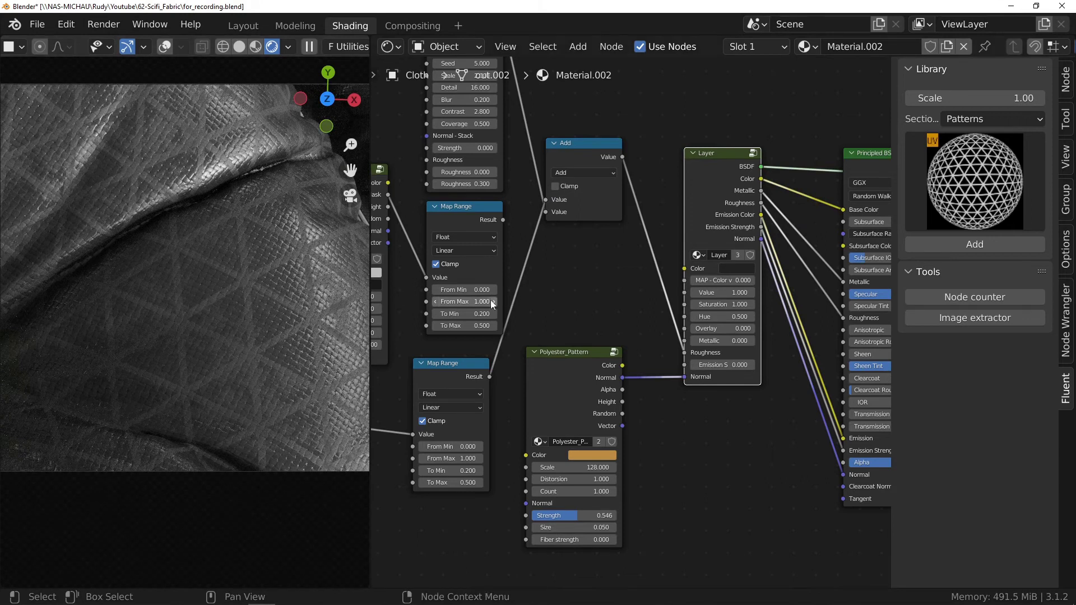
- Compare the hex and triangle Map Range masks by previewing each on the cushion
{"action": "middle_click_drag", "start_coordinate": [490, 300], "coordinate": [680, 251]}
{"action": "left_click_drag", "start_coordinate": [479, 371], "coordinate": [542, 370]}
{"action": "left_click", "coordinate": [651, 169], "text": "ctrl+shift"}
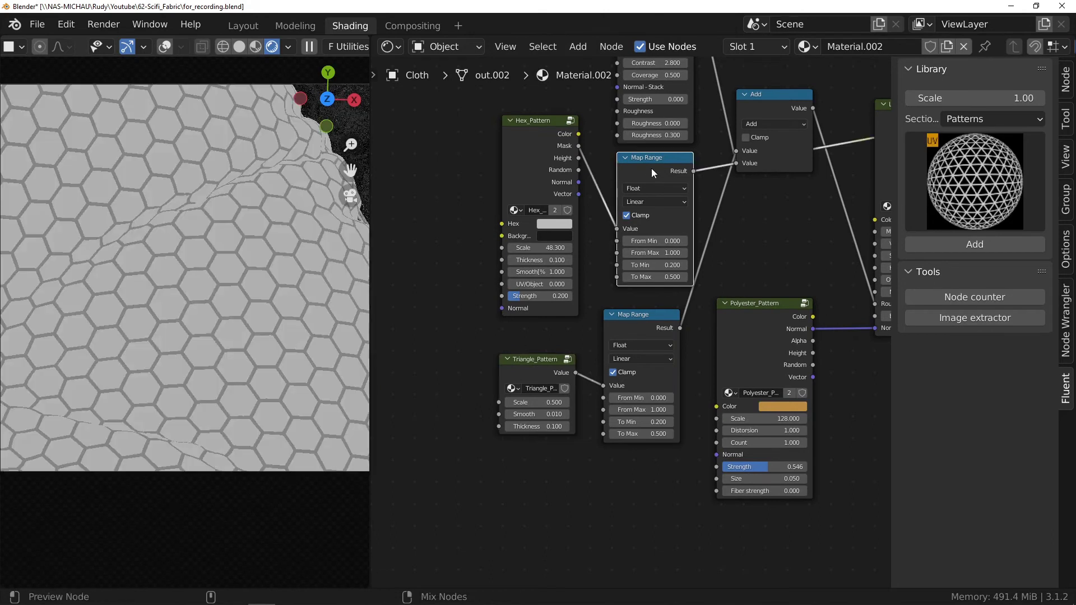
{"action": "left_click", "coordinate": [635, 323], "text": "ctrl+shift"}
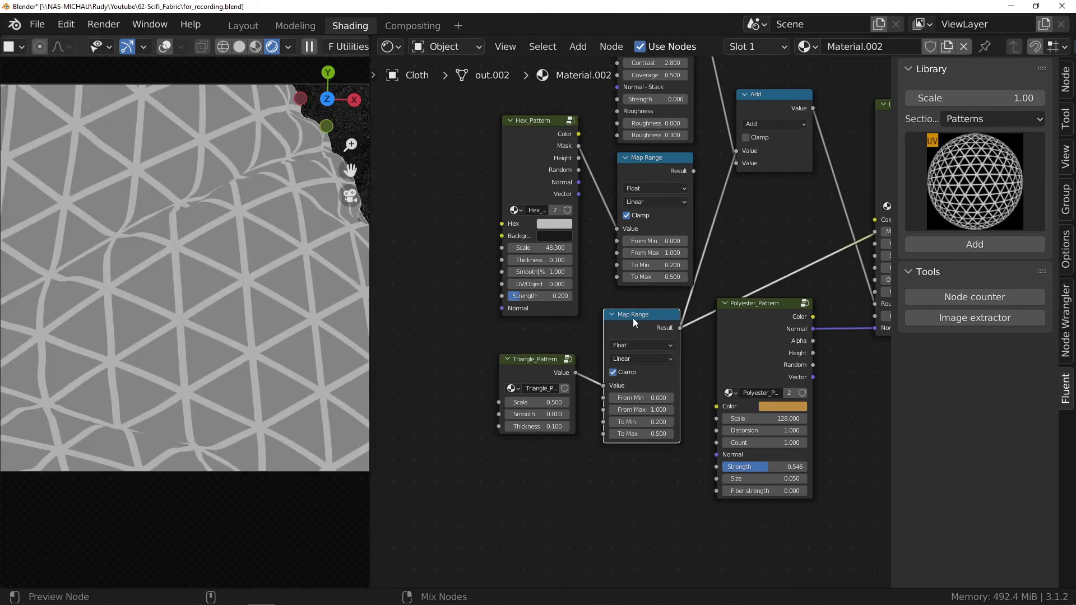
{"action": "left_click", "coordinate": [648, 164], "text": "ctrl+shift"}
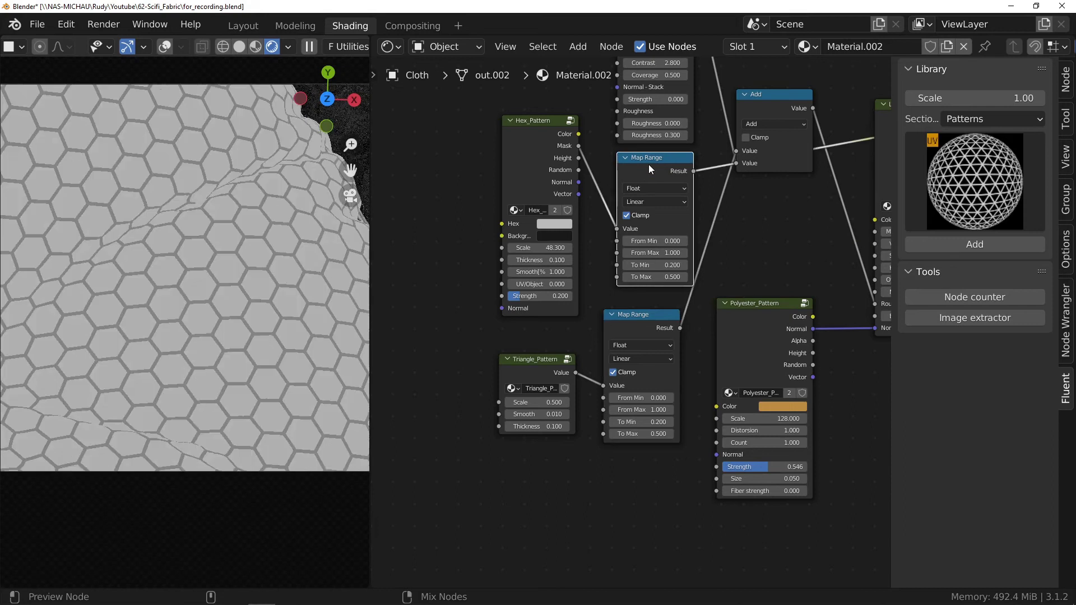
{"action": "left_click", "coordinate": [636, 327], "text": "ctrl+shift"}
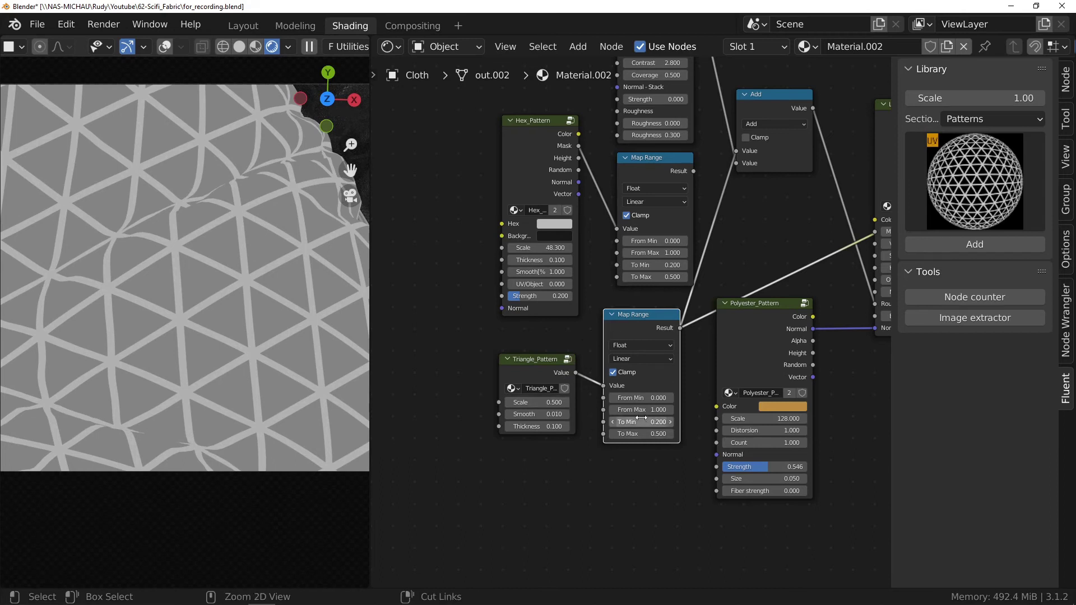
- Invert the lower Map Range by setting From Min to 1 and From Max to 0
{"action": "middle_click_drag", "start_coordinate": [642, 412], "coordinate": [639, 235], "text": "ctrl"}
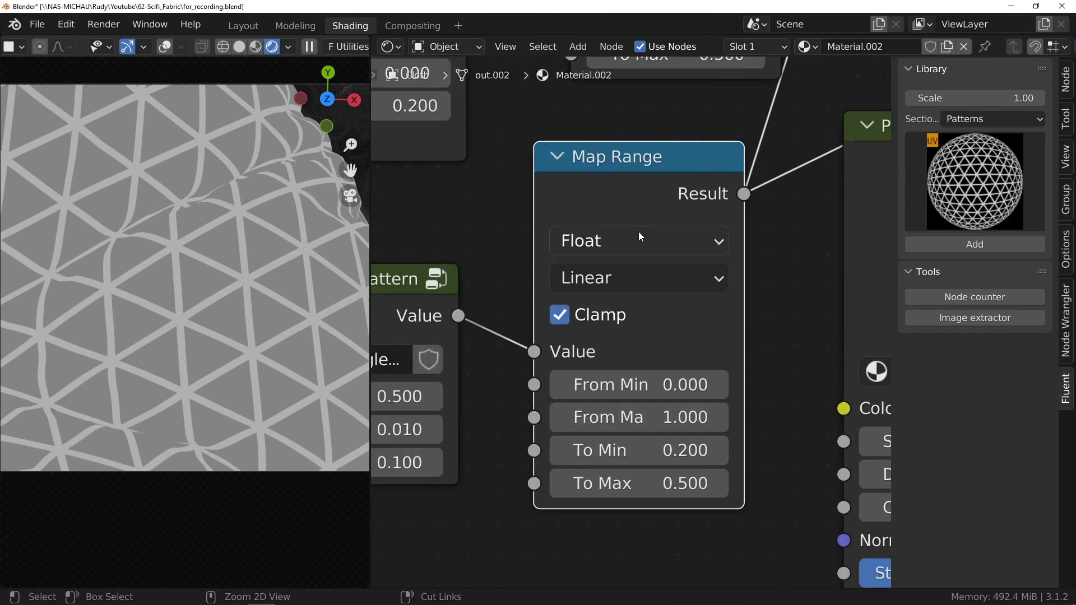
{"action": "left_click", "coordinate": [636, 380]}
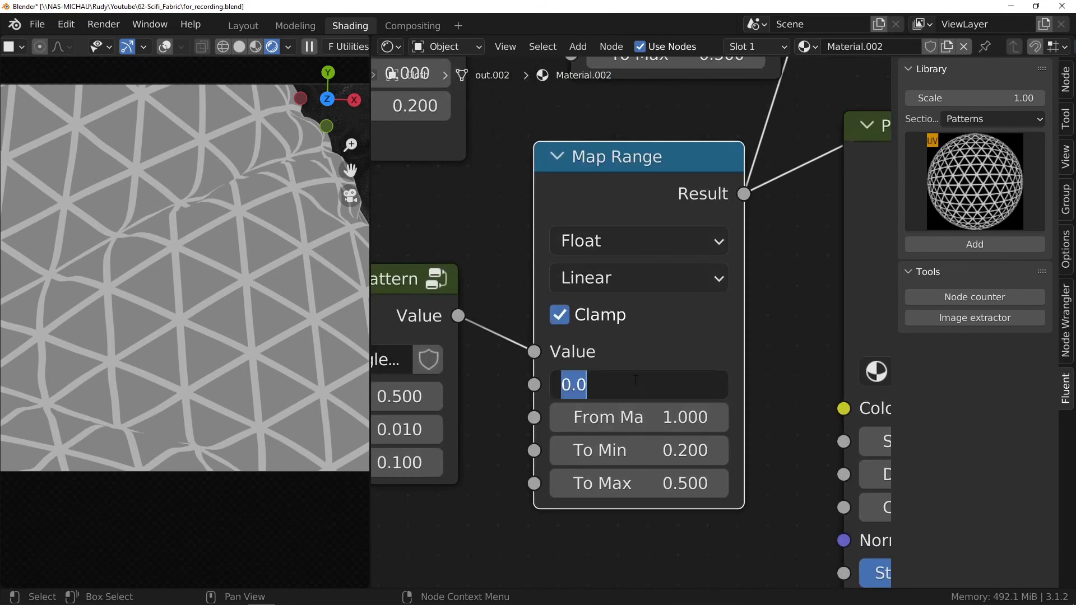
{"action": "type", "text": "1"}
{"action": "key", "text": "Tab"}
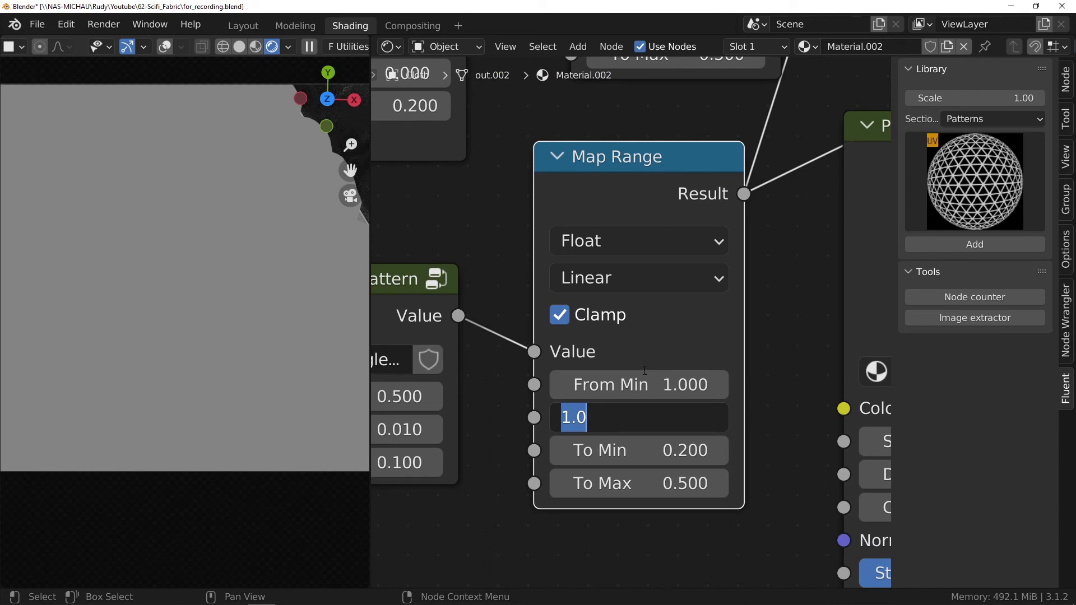
{"action": "type", "text": "0"}
{"action": "key", "text": "Return"}
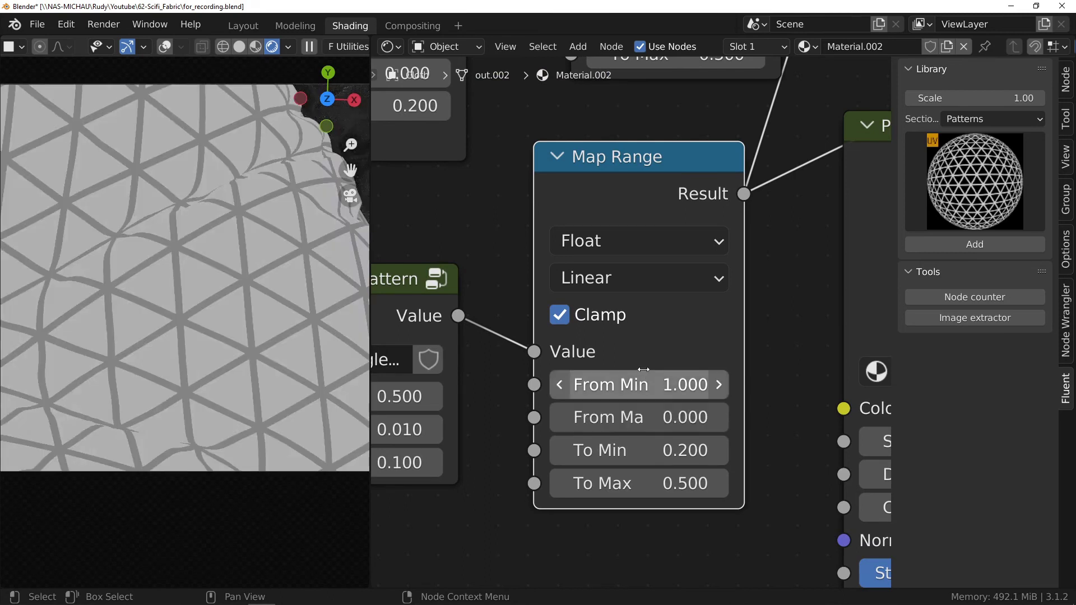
- Check the hex and inverted triangle masks, then preview the Layer fabric through the scene camera
{"action": "scroll", "coordinate": [574, 351], "scroll_direction": "down", "scroll_amount": 4}
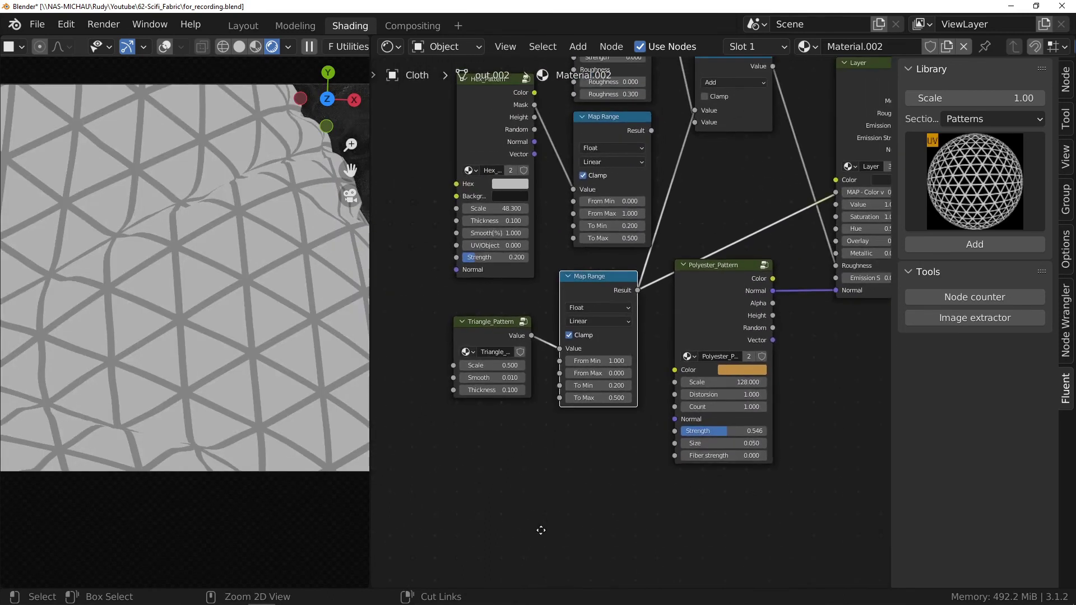
{"action": "left_click", "coordinate": [614, 125], "text": "ctrl+shift"}
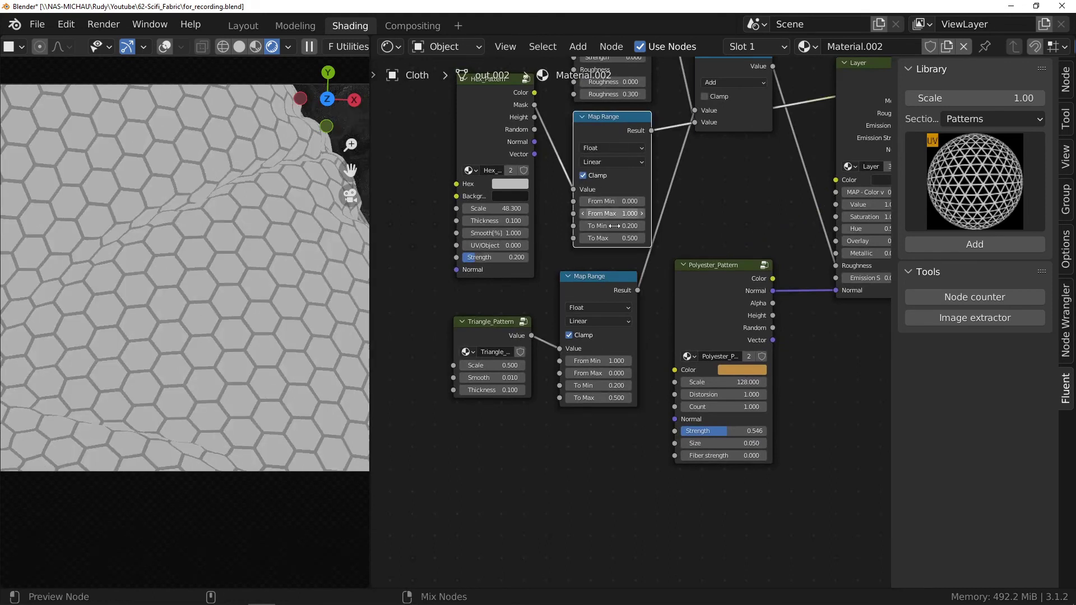
{"action": "left_click", "coordinate": [604, 283], "text": "ctrl+shift"}
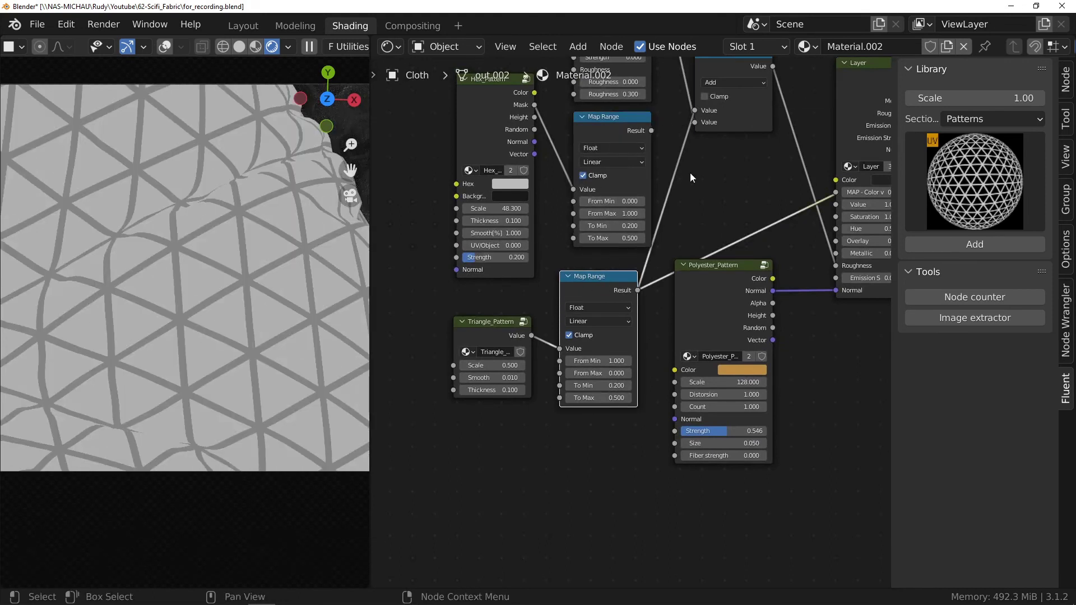
{"action": "middle_click_drag", "start_coordinate": [577, 288], "coordinate": [382, 404]}
{"action": "left_click", "coordinate": [682, 230], "text": "ctrl+shift"}
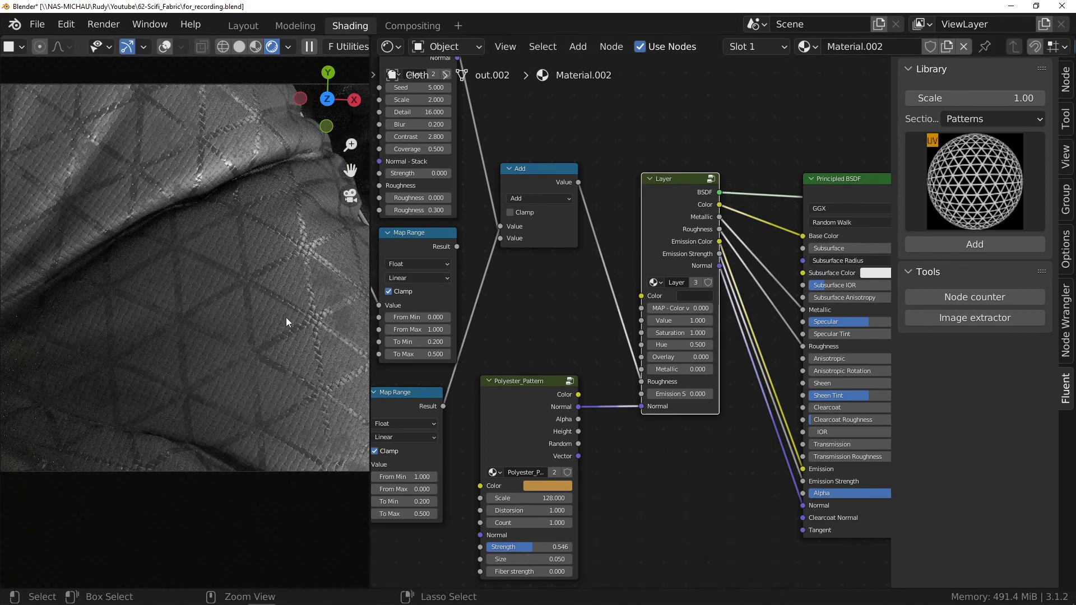
{"action": "key", "text": "KP_0"}
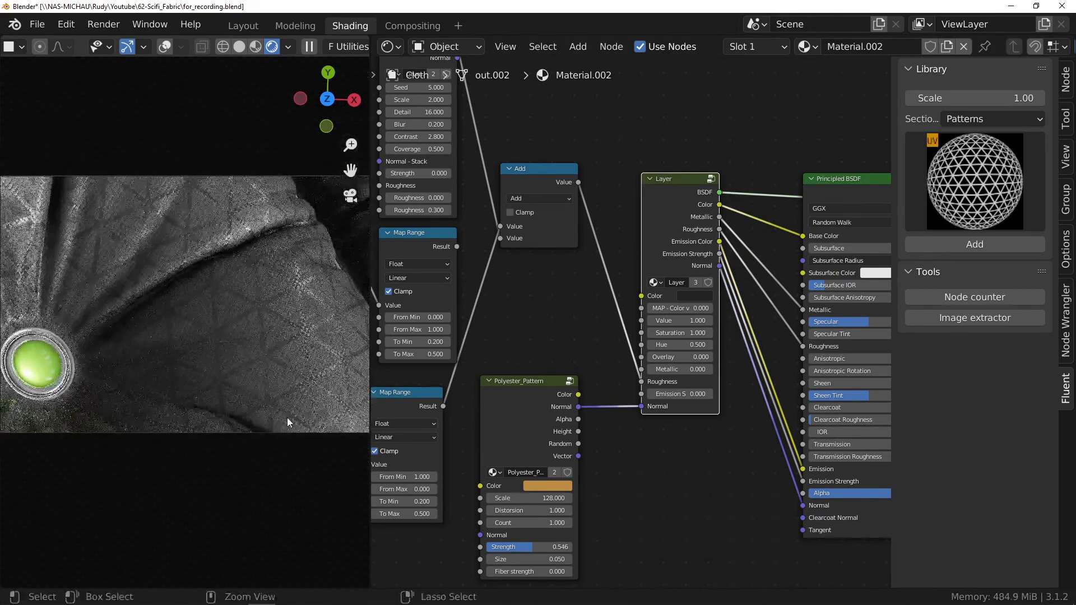
- Maximize the 3D viewport to inspect the triangle-textured black fabric on the cushion
{"action": "middle_click_drag", "start_coordinate": [466, 422], "coordinate": [645, 386]}
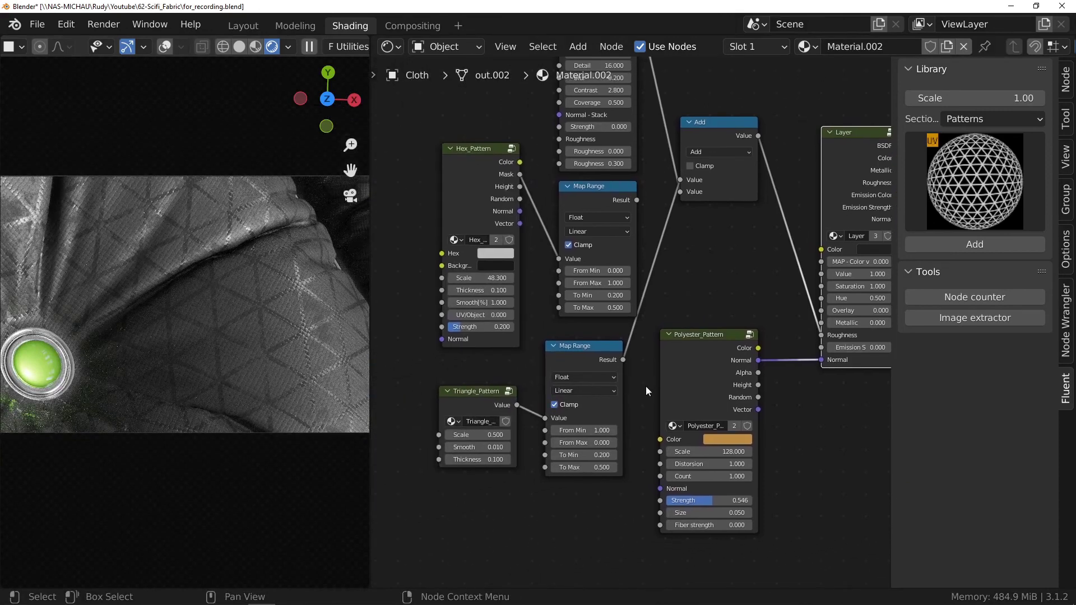
{"action": "key", "text": "ctrl+space"}
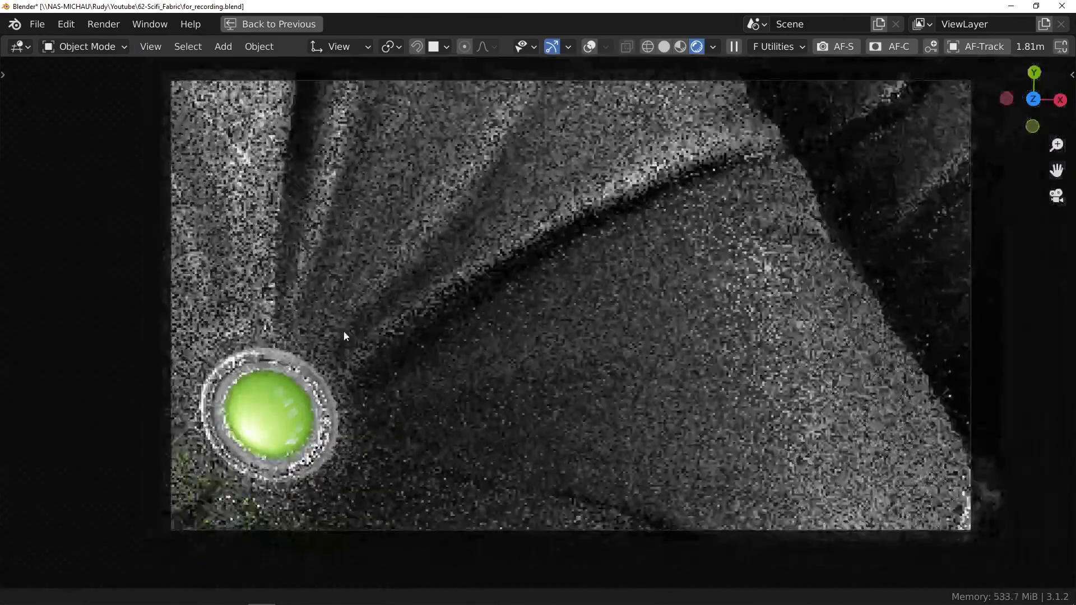